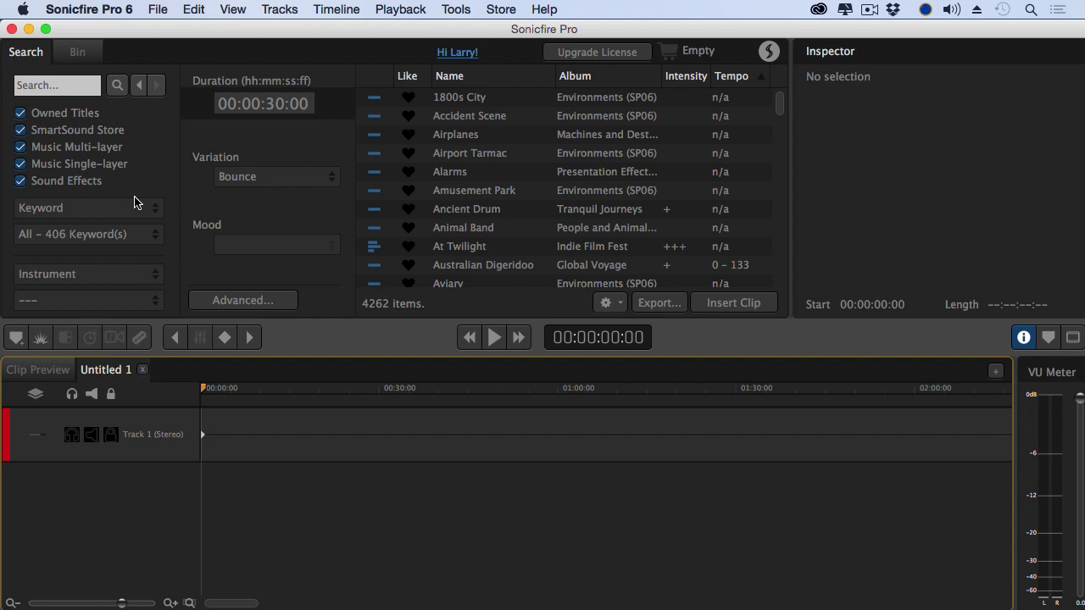
- Uncheck Sound Effects and Music Single-layer, keeping Owned Titles, SmartSound Store and Multi-layer checked
left_click(21, 131)
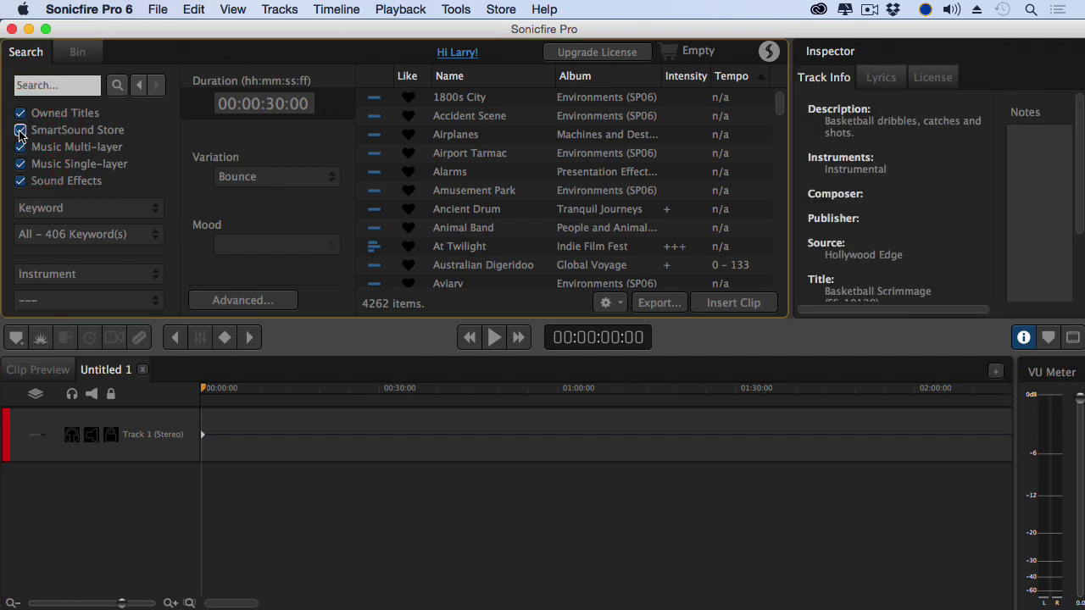
left_click(20, 132)
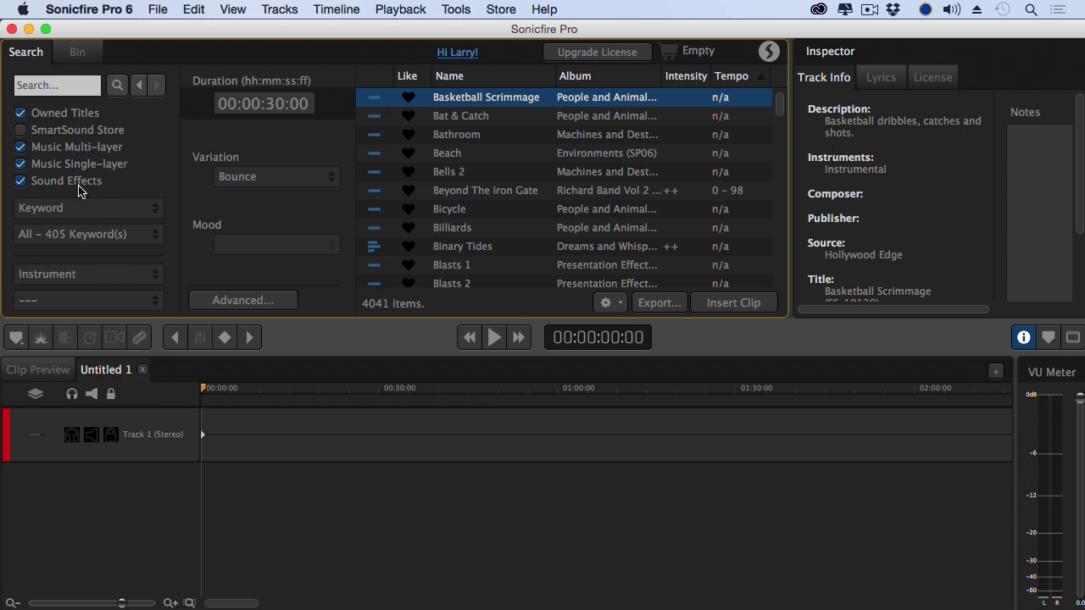
left_click(22, 183)
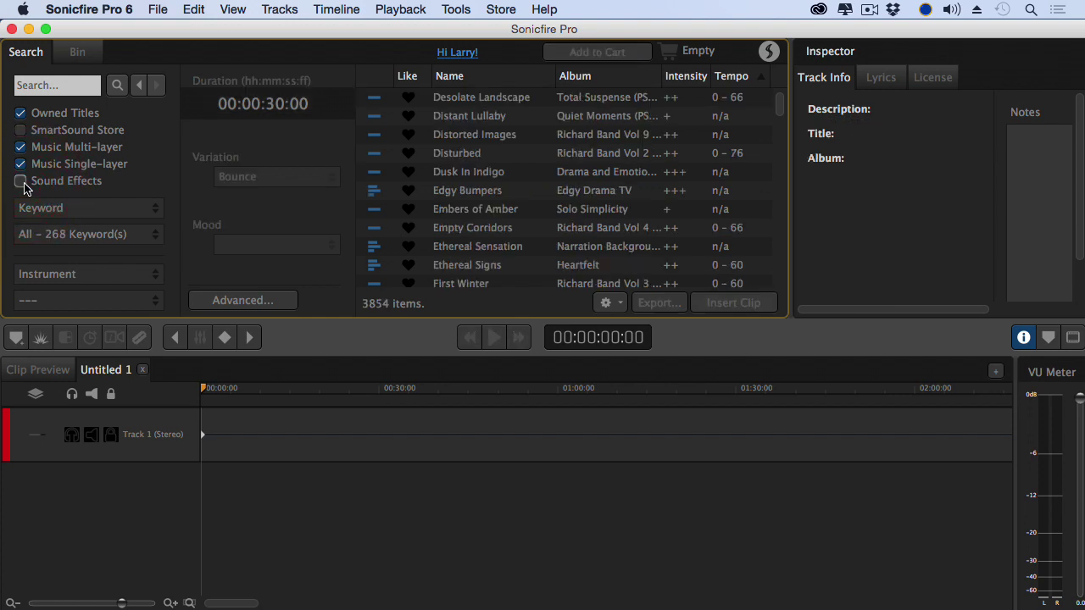
left_click(20, 129)
left_click(20, 165)
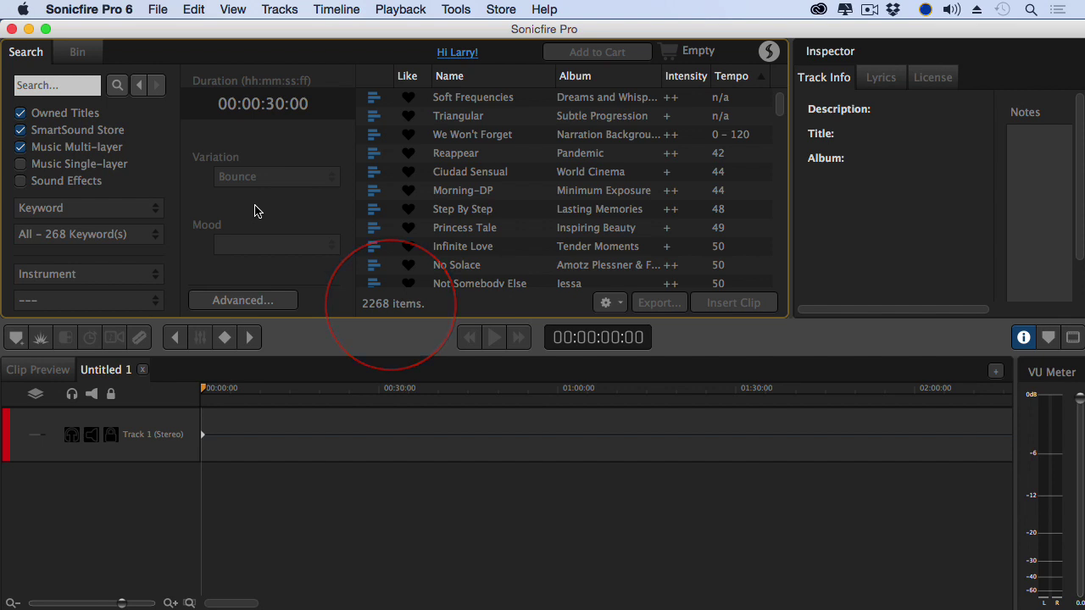
- Filter the library by Album to show only the 10 A Breath Of Fresh Air tracks
left_click(121, 212)
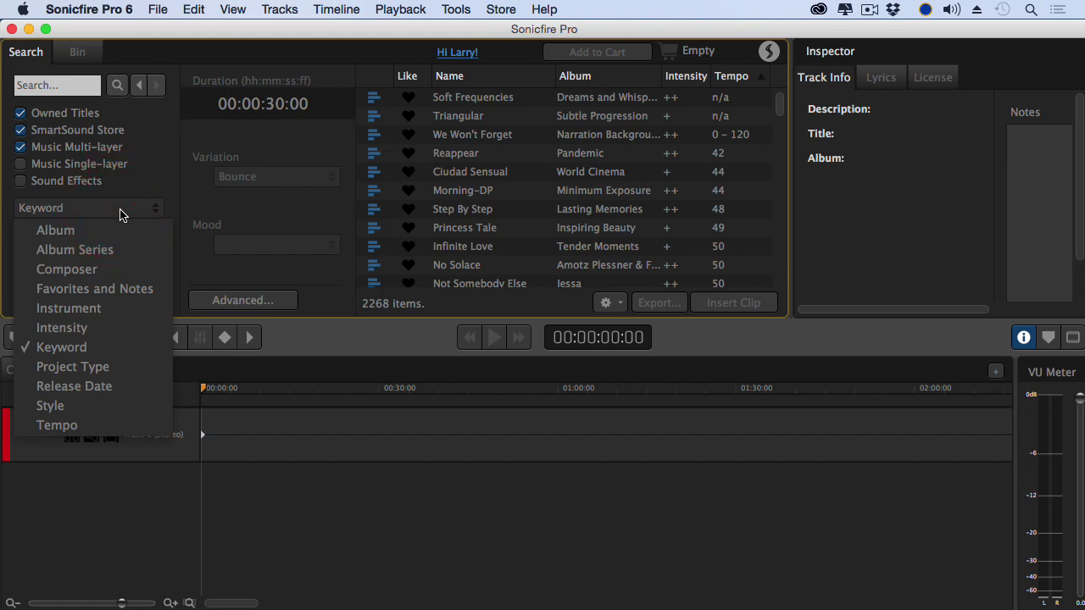
left_click(107, 234)
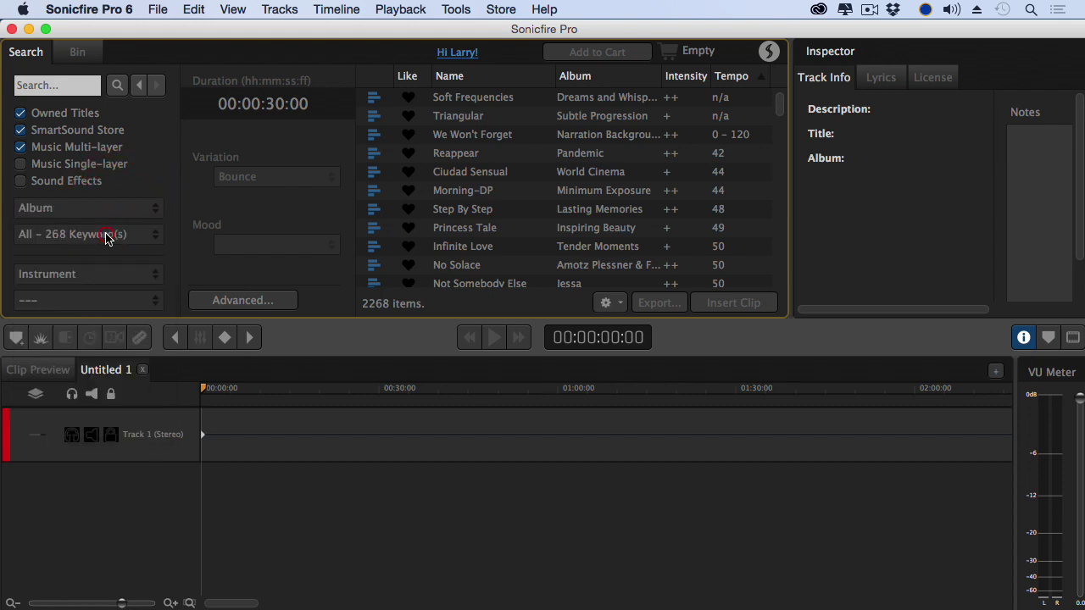
left_click(106, 235)
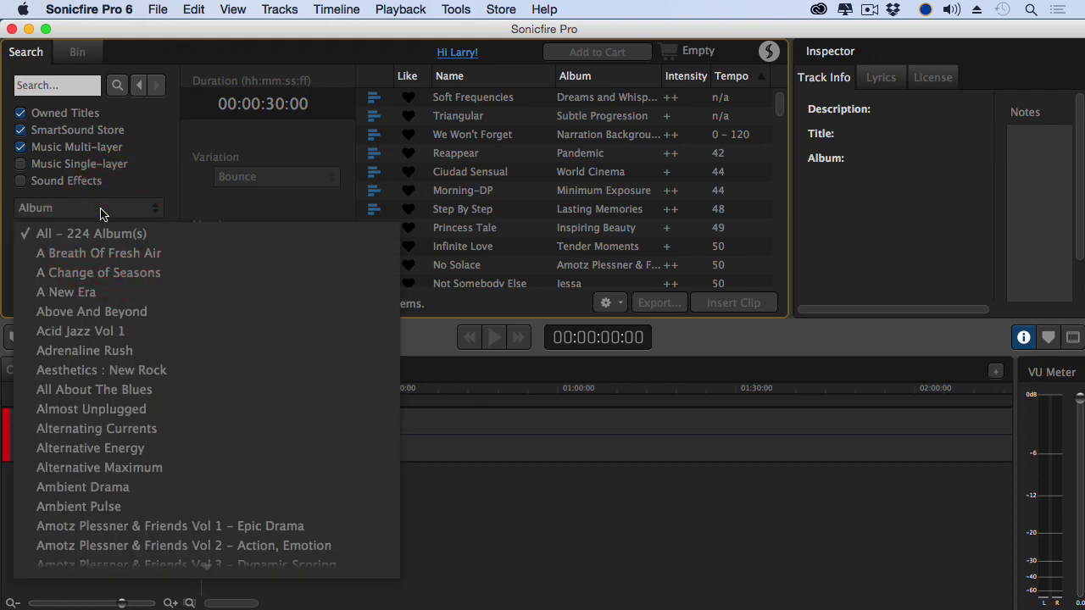
left_click(106, 253)
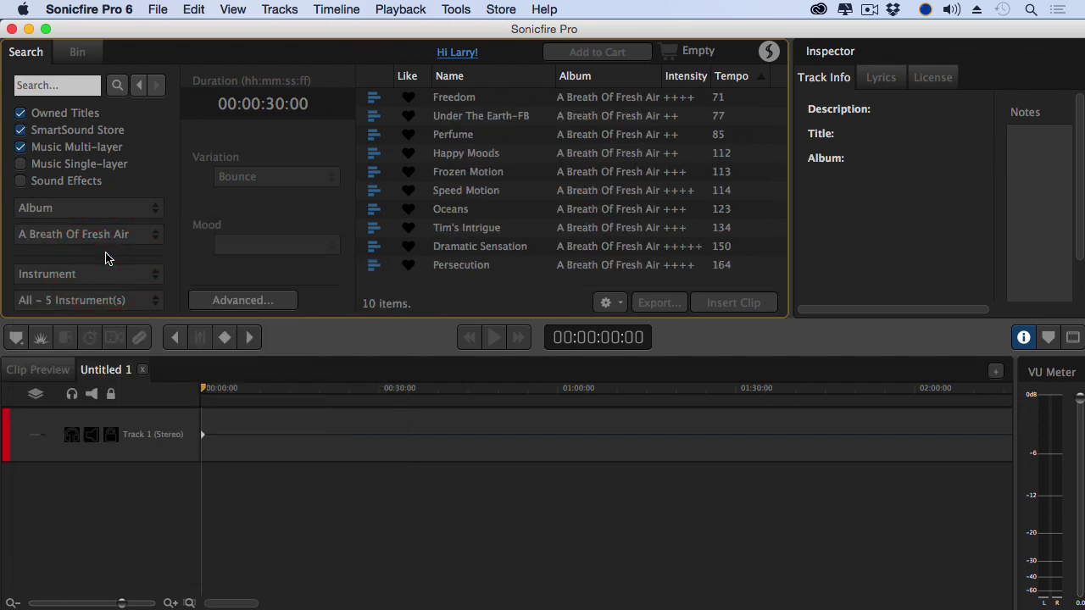
- Preview the track Freedom, then pause it
left_click(469, 100)
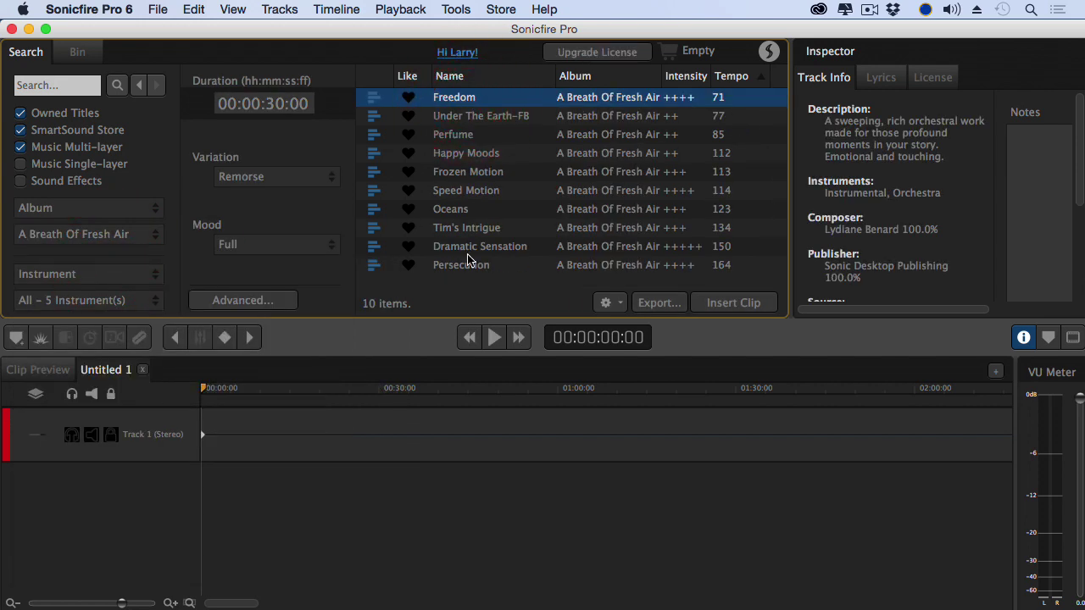
left_click(493, 337)
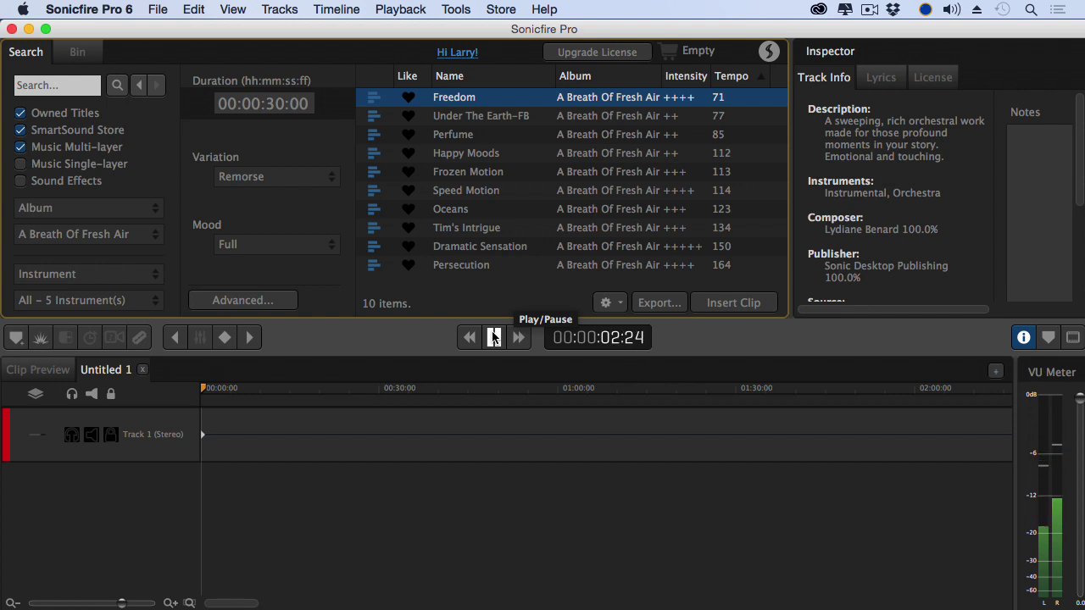
left_click(494, 338)
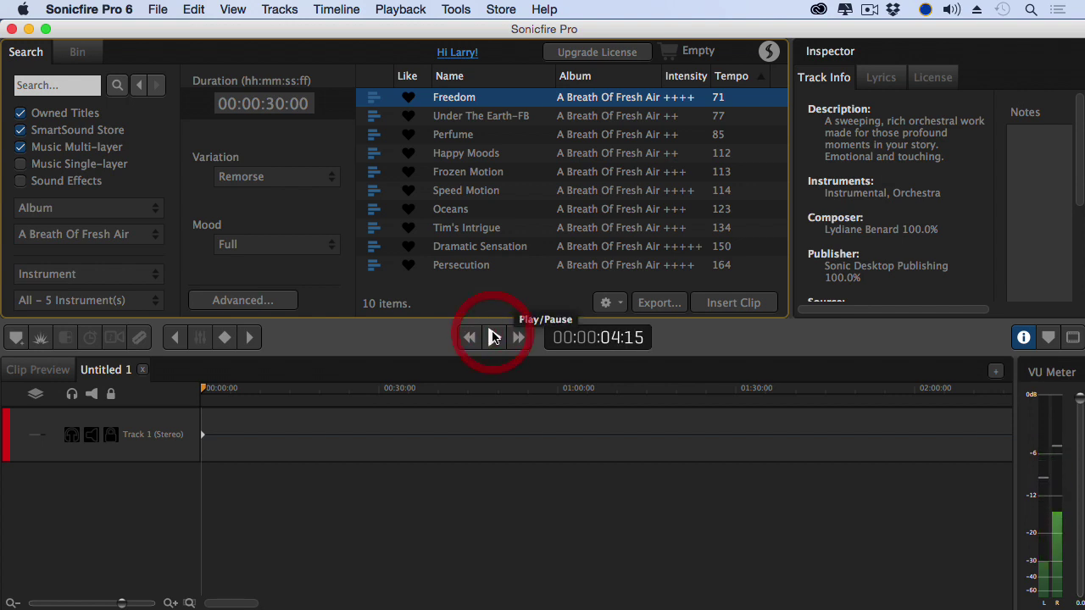
- Filter the library by Composer to one composer's 10 Modern Rock tracks
left_click(81, 208)
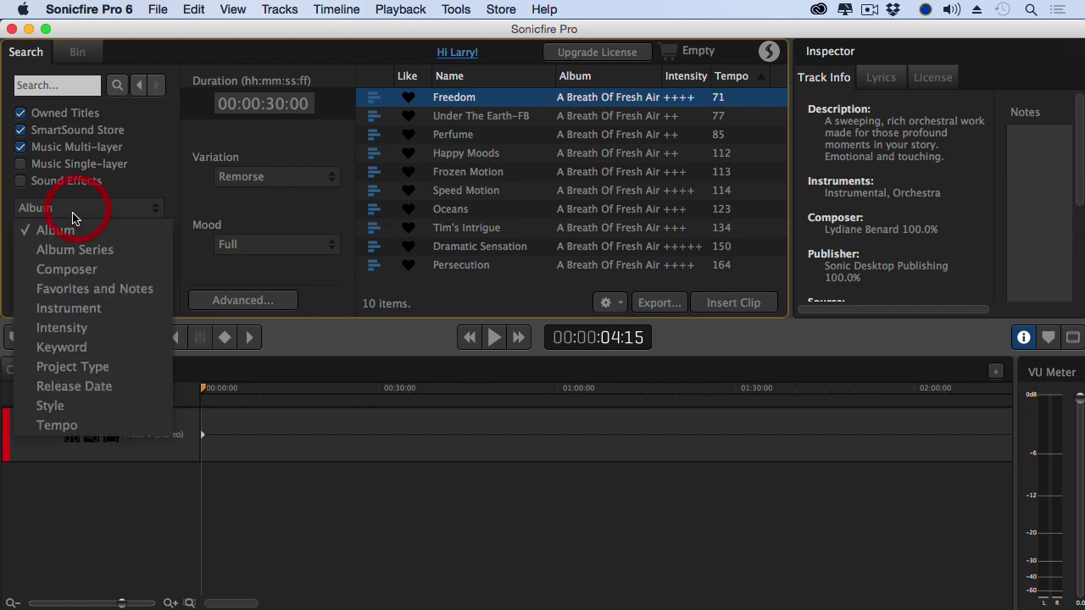
left_click(106, 272)
left_click(111, 235)
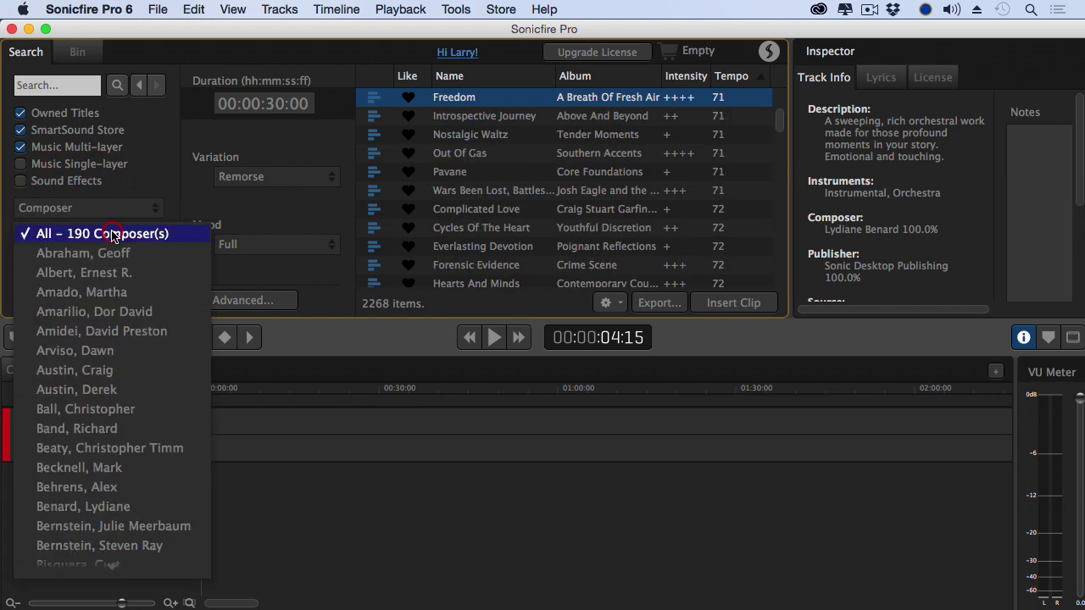
left_click(138, 274)
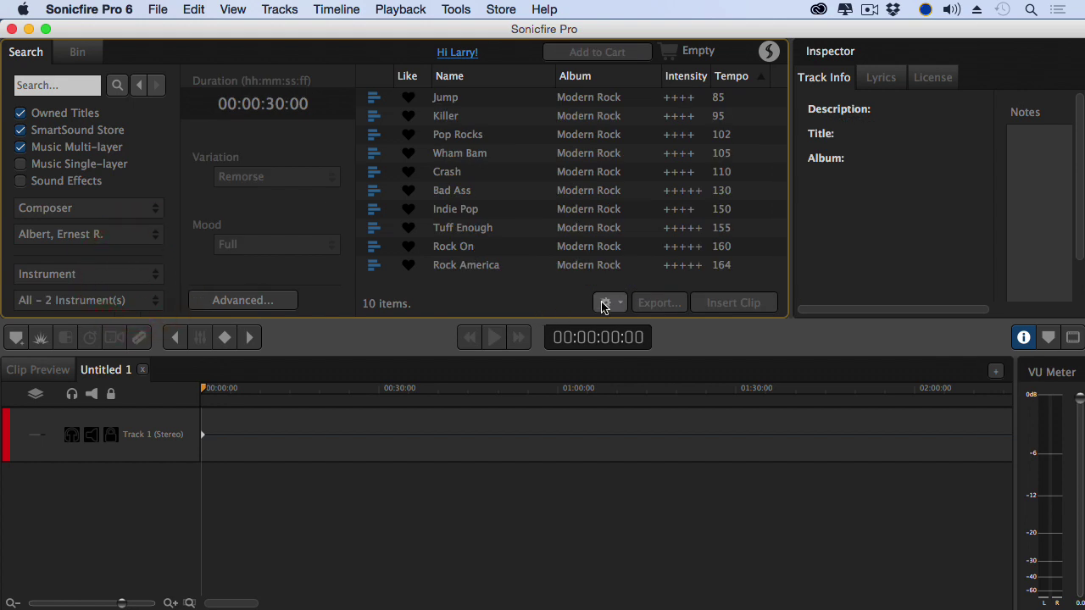
- Preview the track Killer, then pause it
left_click(455, 120)
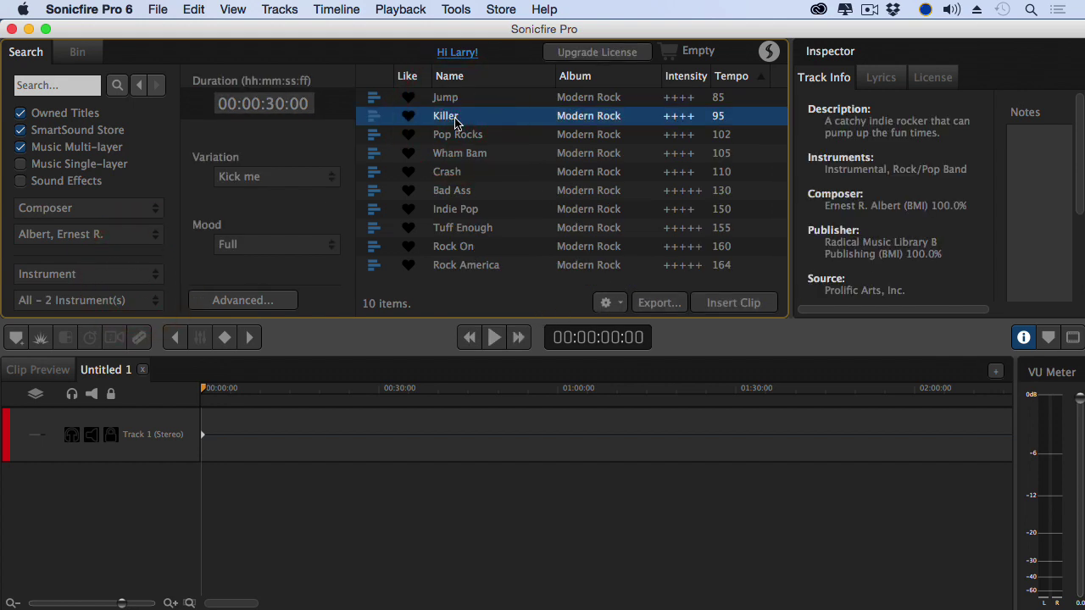
left_click(493, 337)
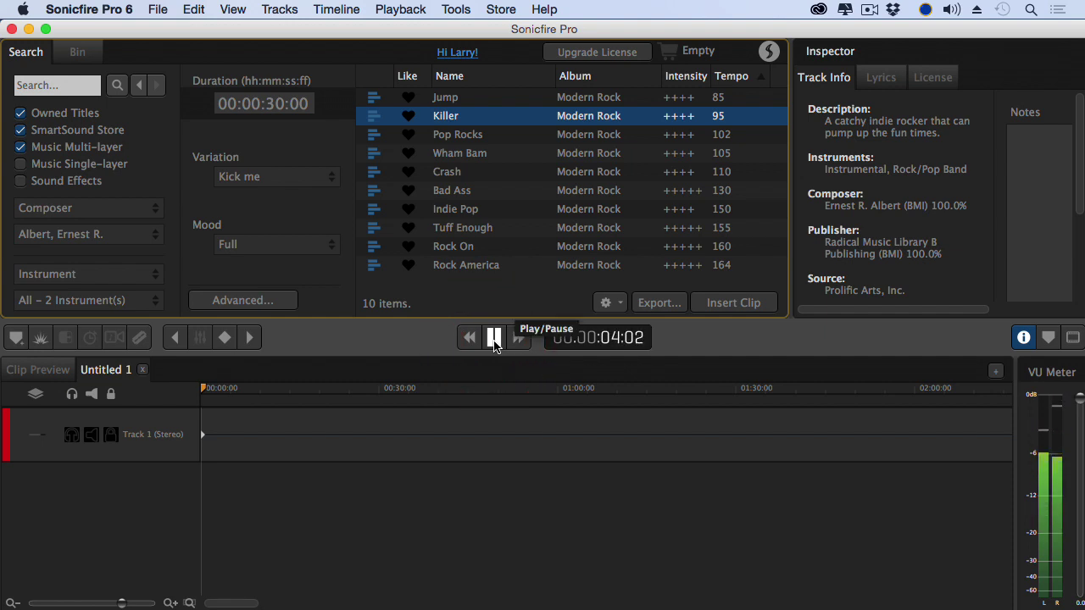
left_click(493, 337)
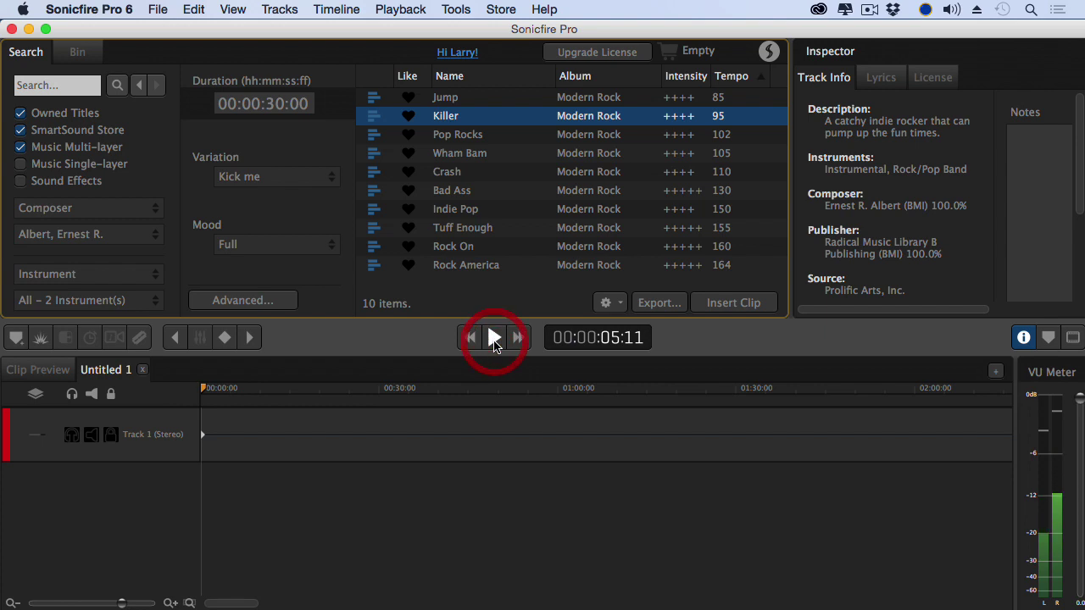
- Filter the library by Keyword to show only Americana tracks
left_click(115, 209)
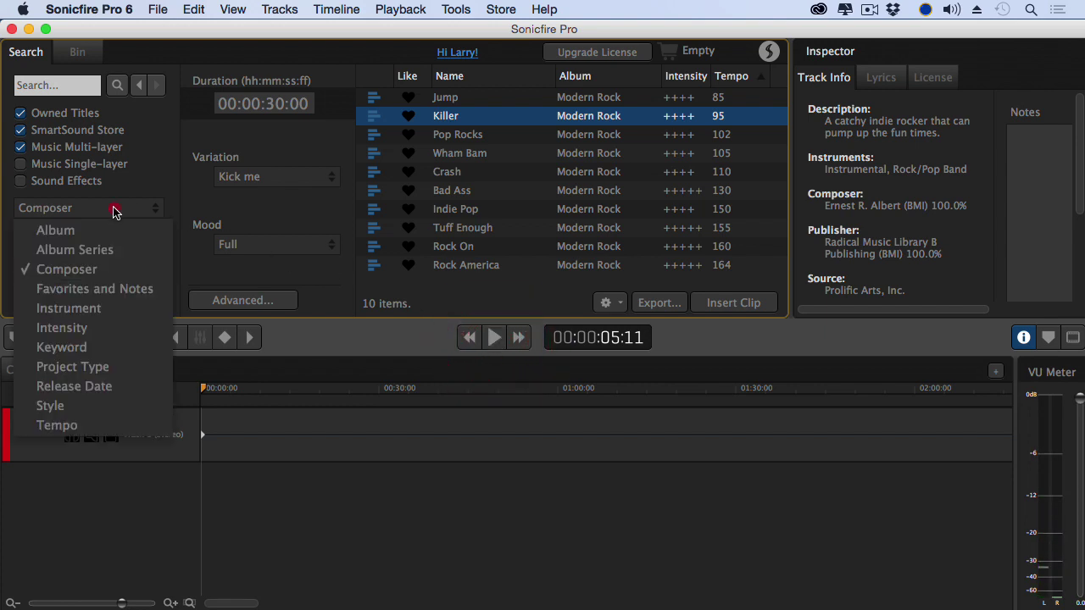
left_click(101, 346)
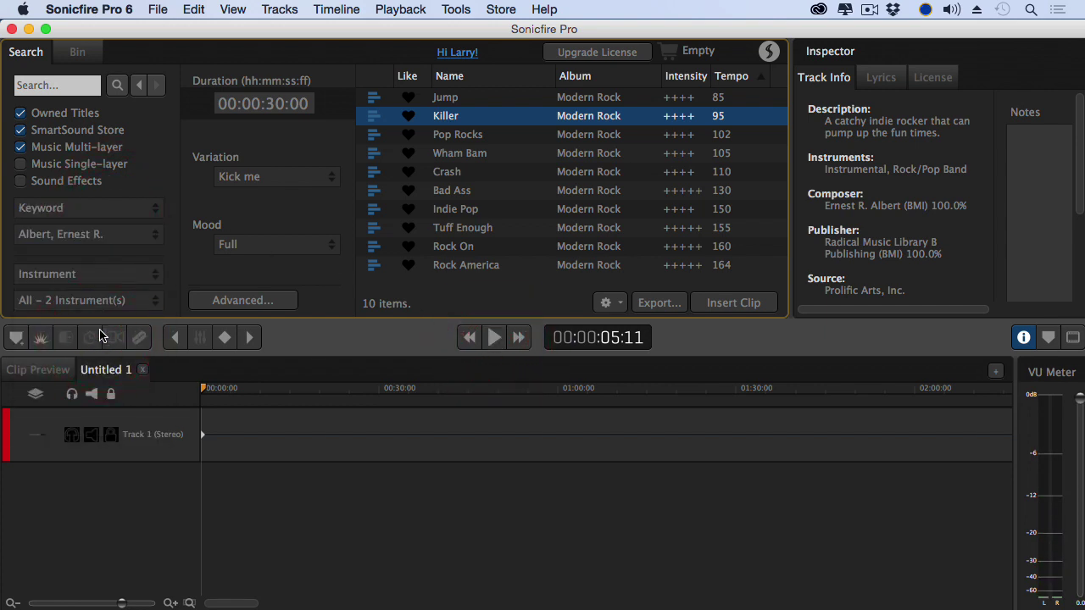
left_click(105, 234)
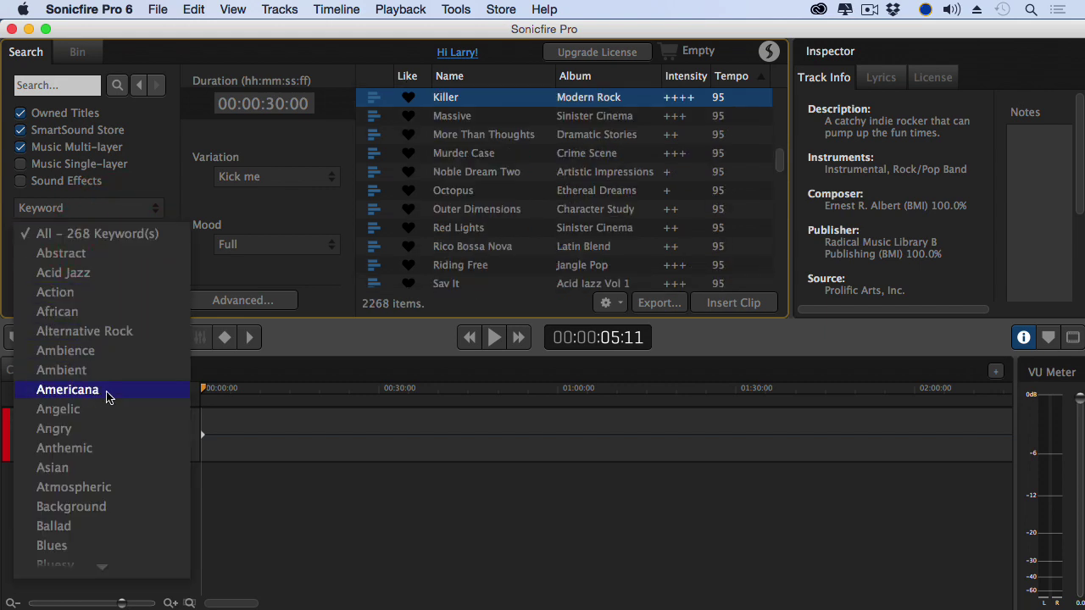
scroll(107, 397, "down", 2)
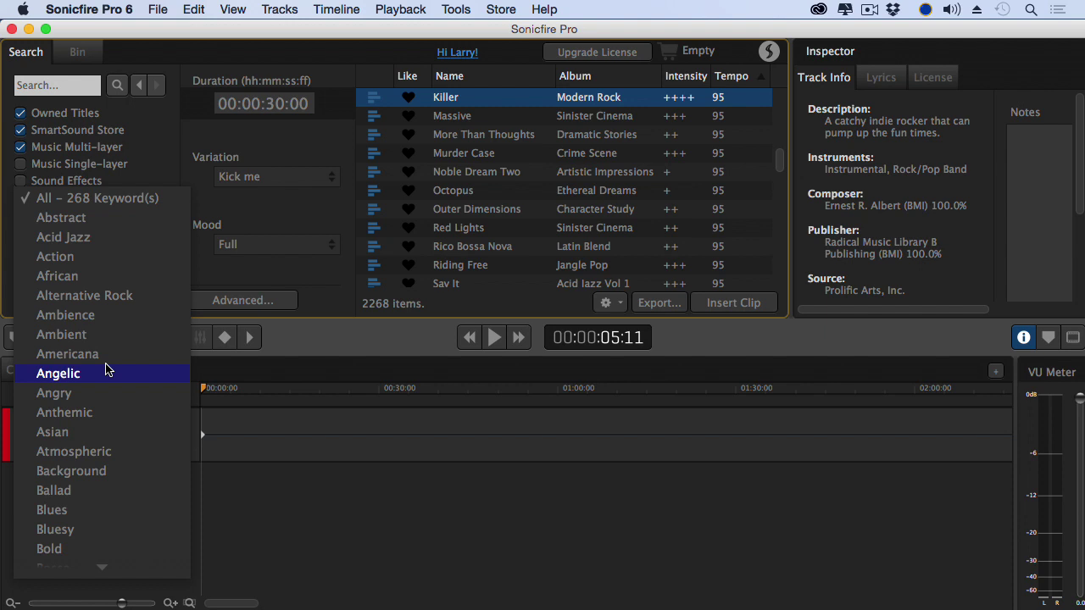
left_click(105, 353)
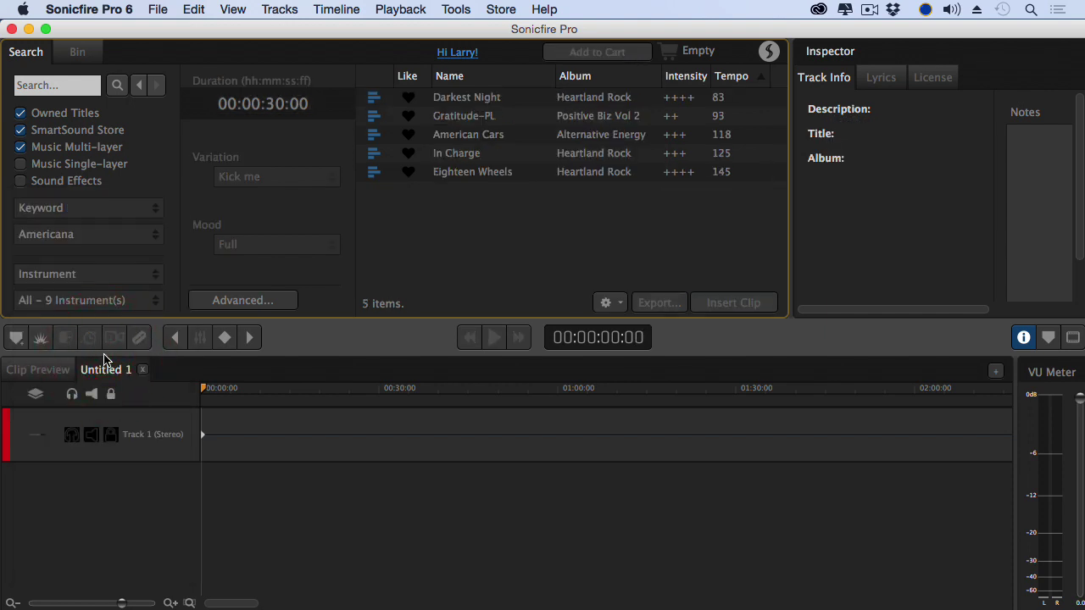
- Add an Instrument filter set to Acoustic, leaving only Gratitude-PL
left_click(72, 276)
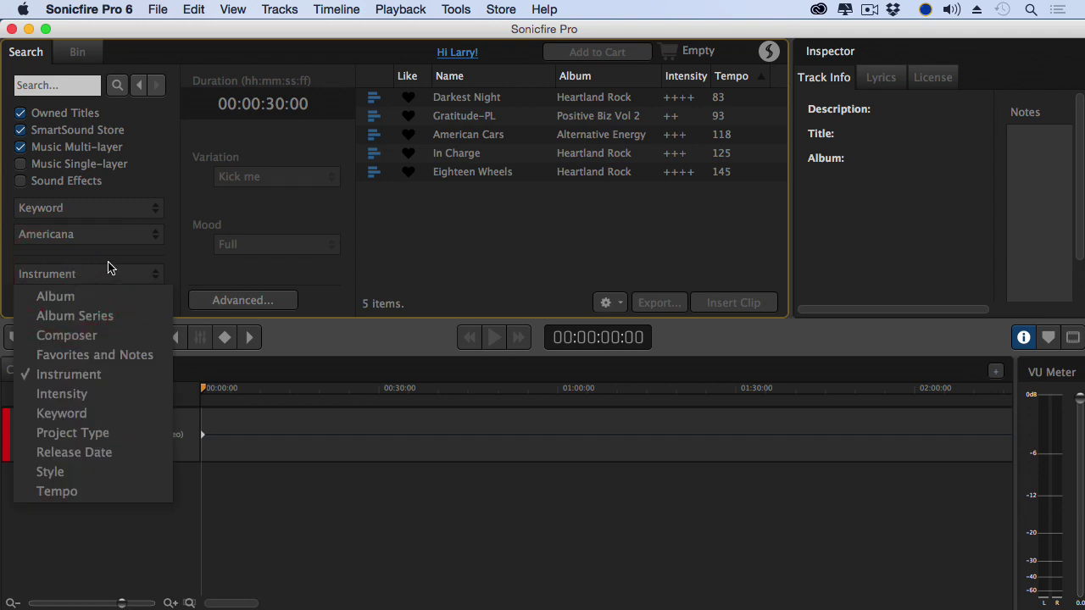
left_click(97, 276)
left_click(96, 302)
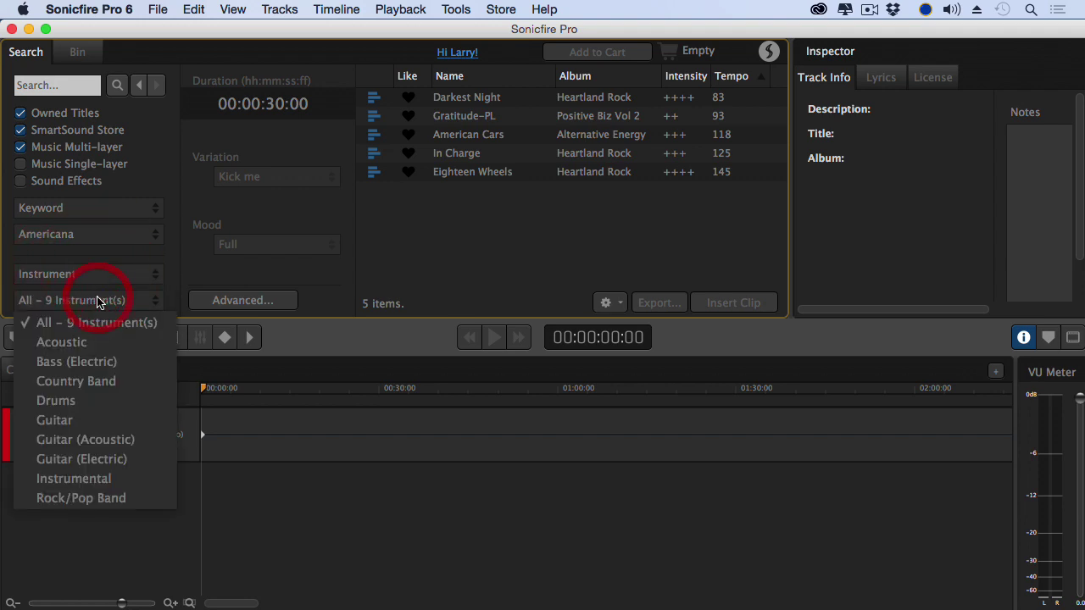
left_click(116, 344)
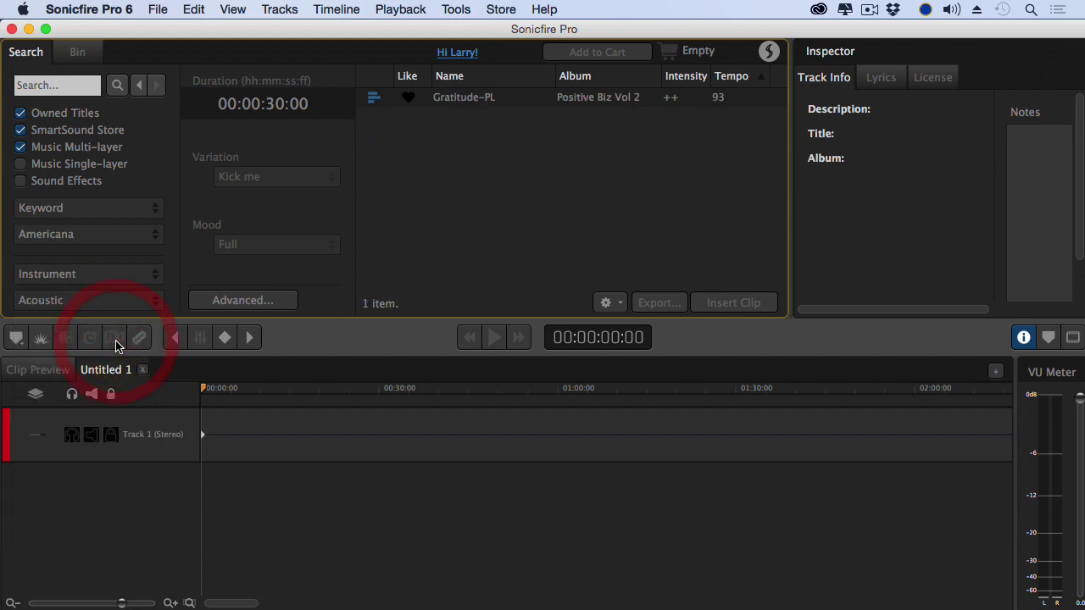
- Preview Gratitude-PL, then pause it
left_click(449, 98)
left_click(493, 337)
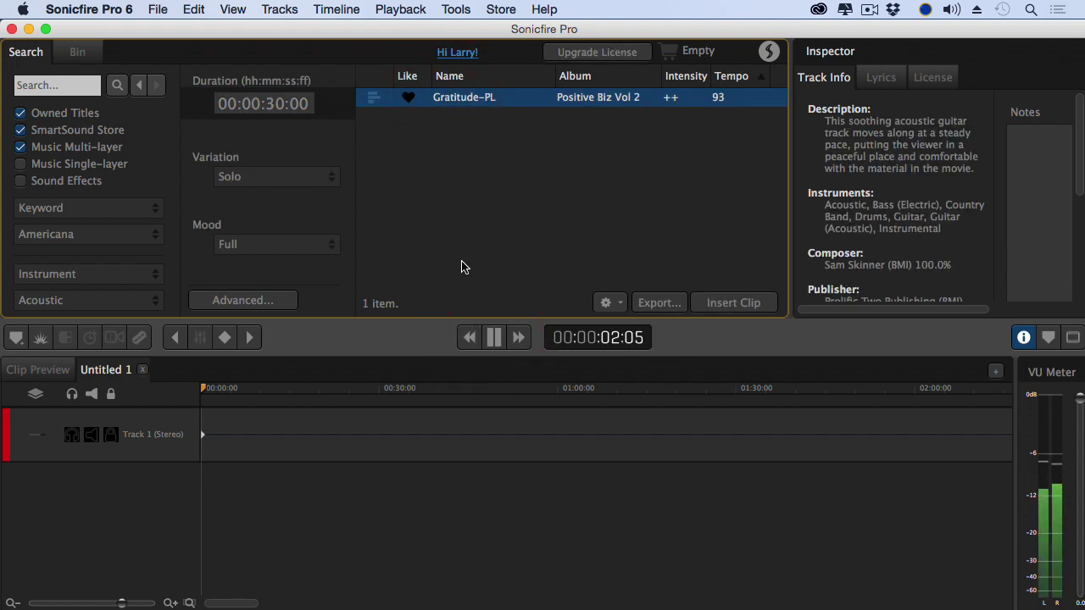
left_click(492, 337)
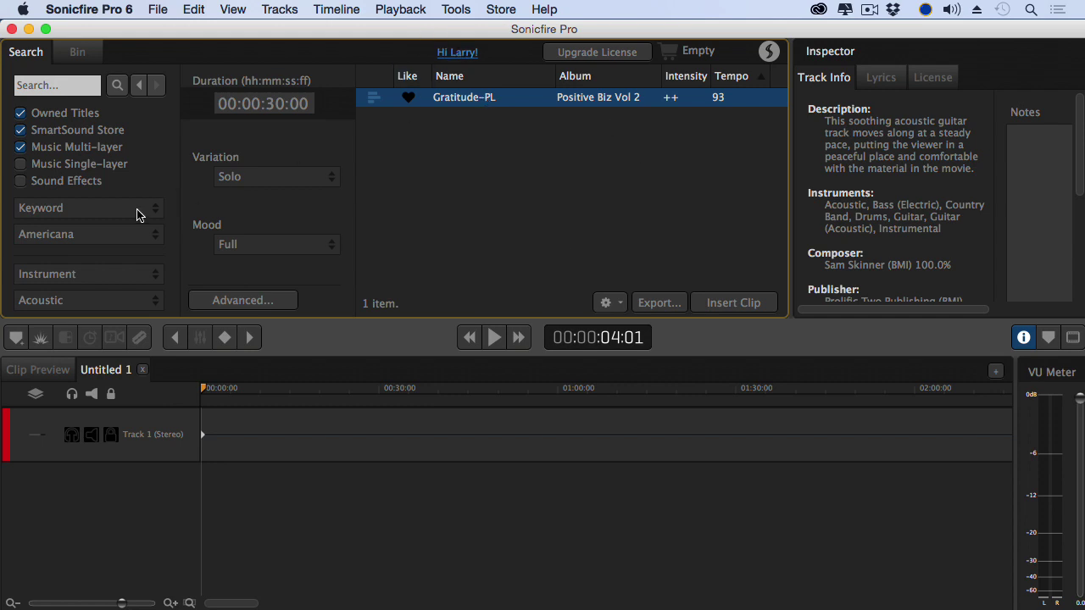
- Set the keyword filter to All so every track is listed again
left_click(106, 214)
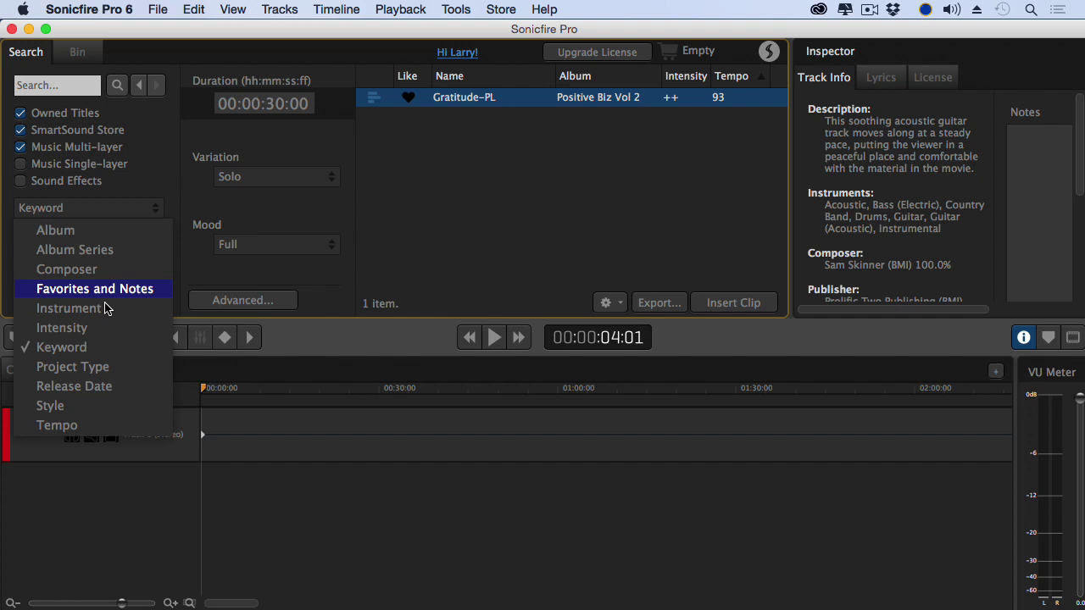
left_click(117, 338)
left_click(110, 234)
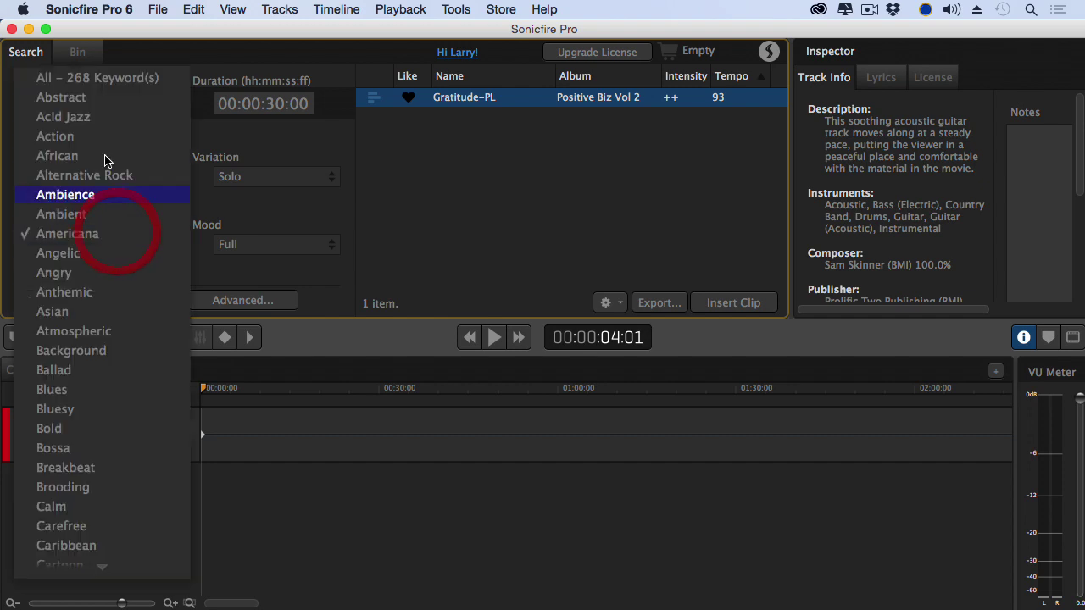
left_click(87, 85)
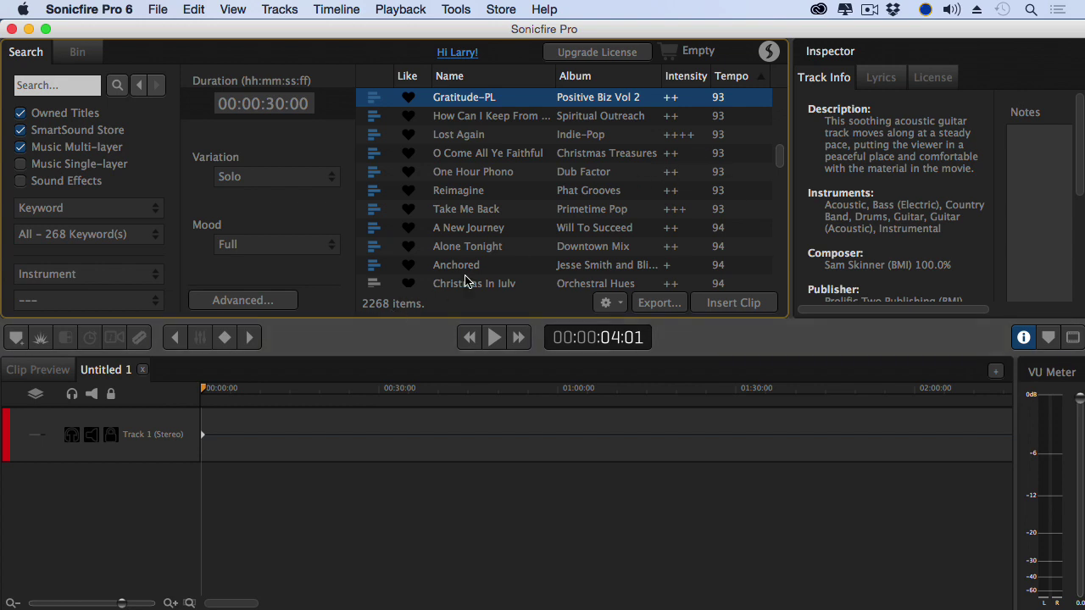
- Preview the track Reimagine, then pause it
double_click(508, 192)
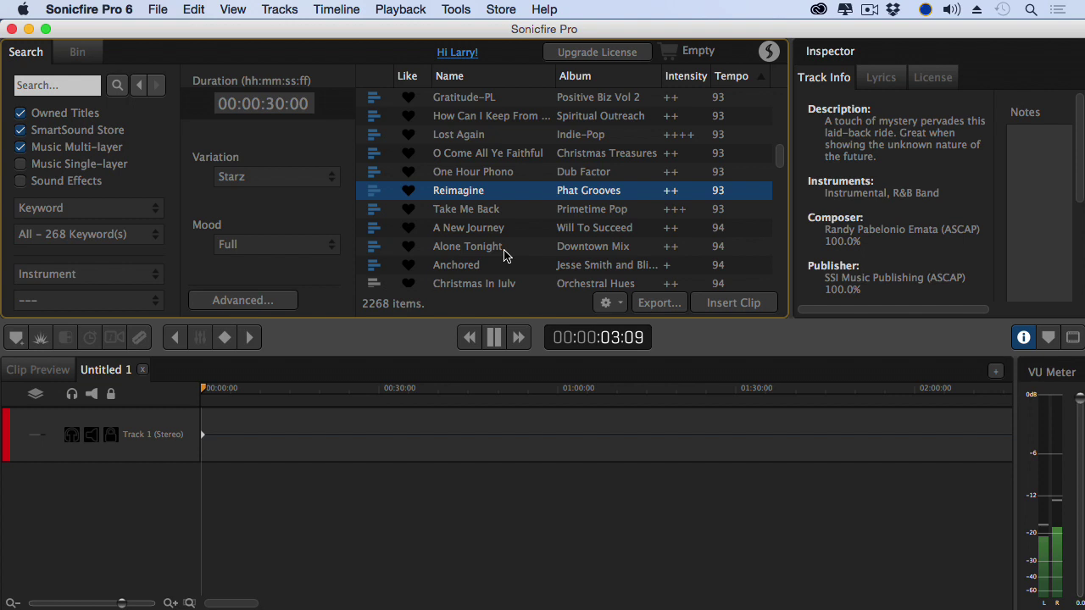
left_click(493, 337)
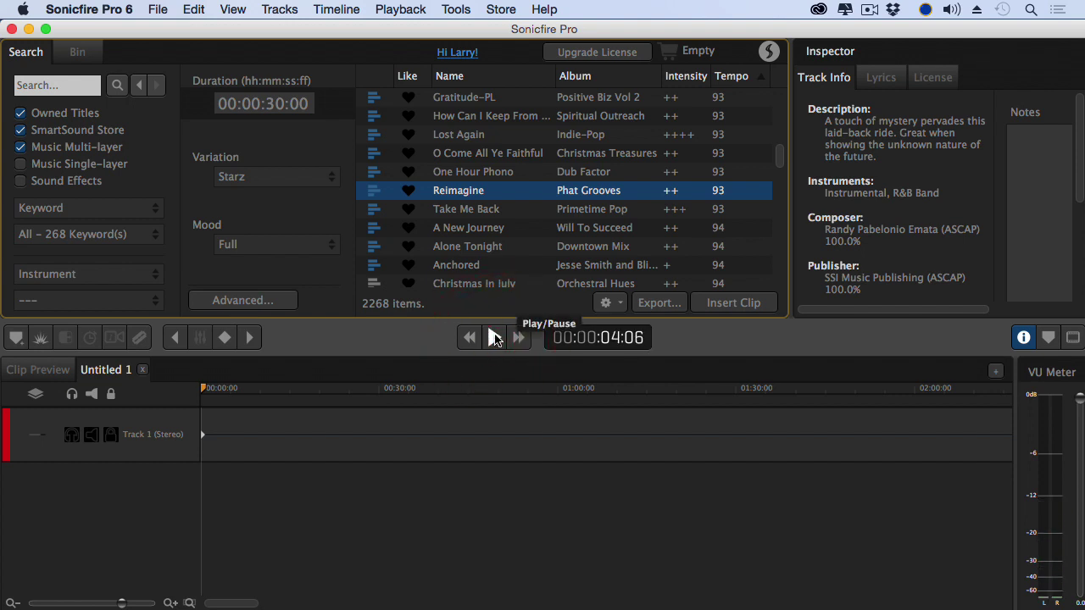
left_click(254, 300)
mouse_move(289, 359)
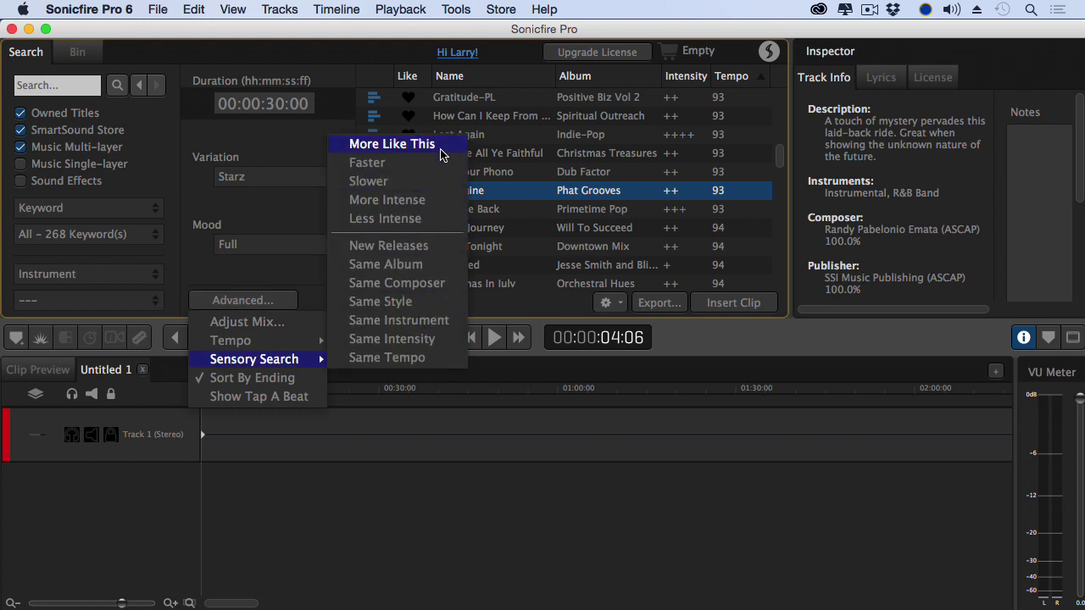
- Find the 93 tracks like Reimagine and preview Good Nite, Backslide and Love & Passion
left_click(392, 144)
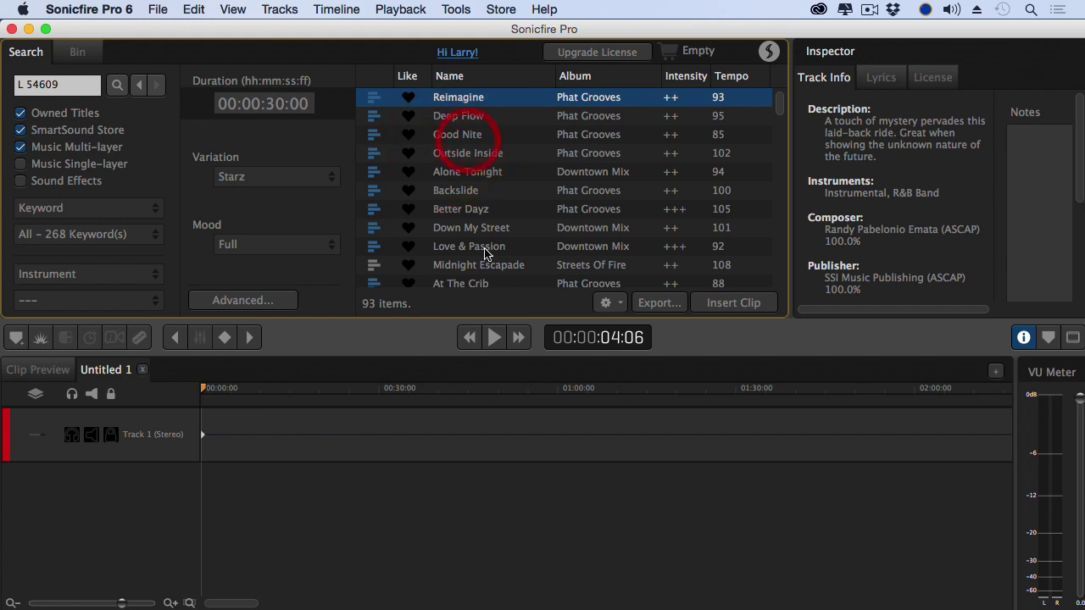
left_click(494, 337)
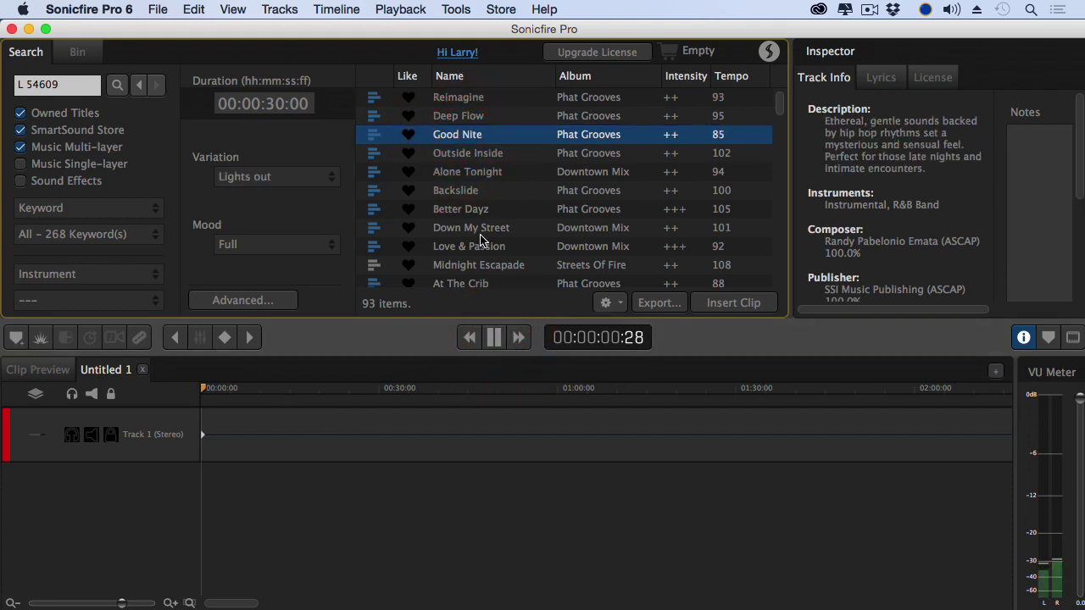
left_click(448, 197)
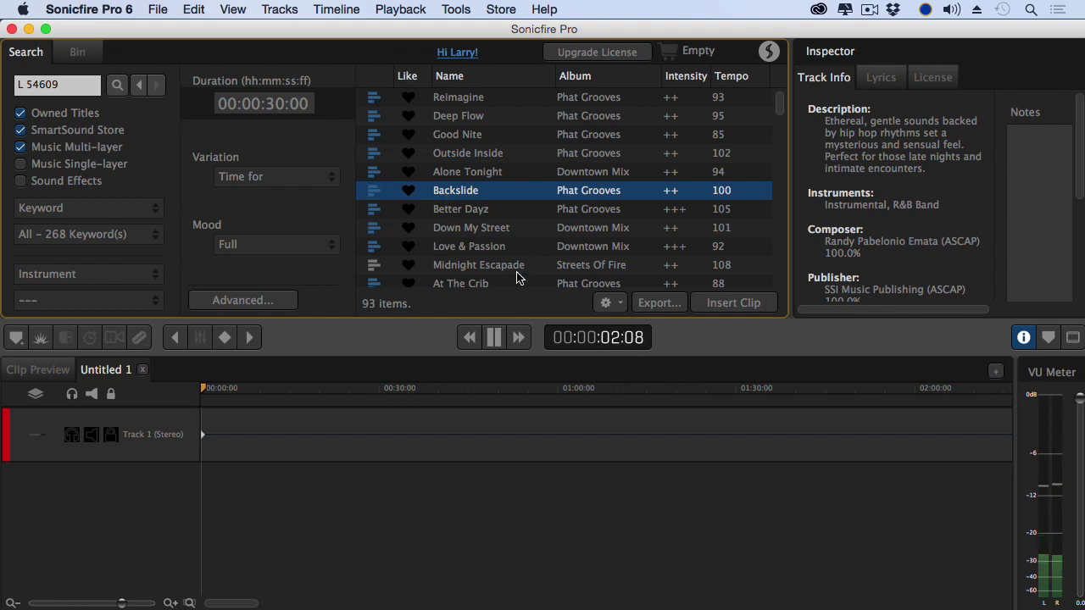
left_click(474, 246)
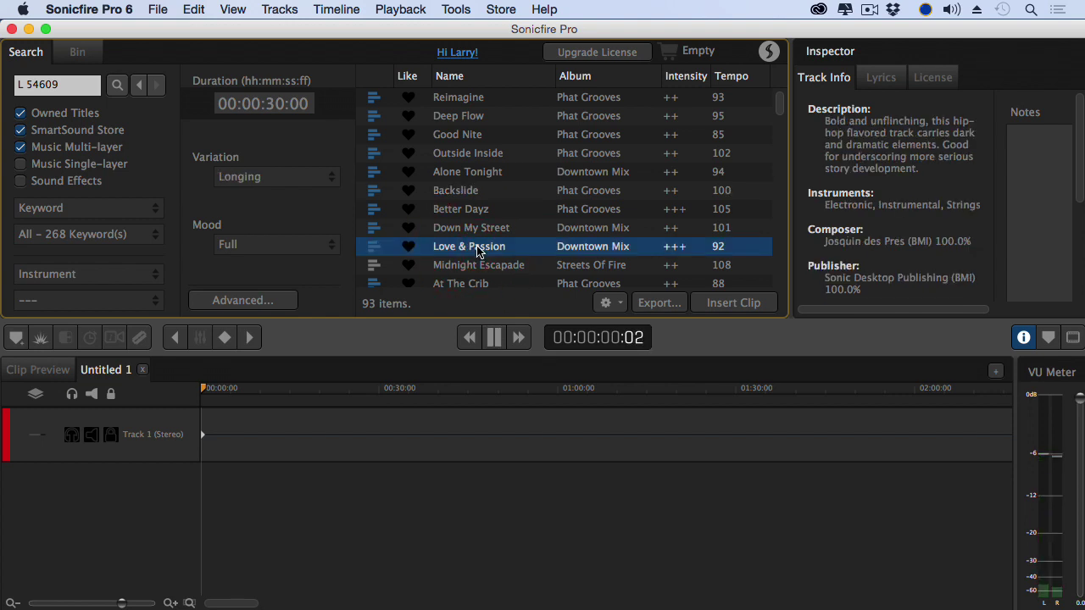
left_click(493, 337)
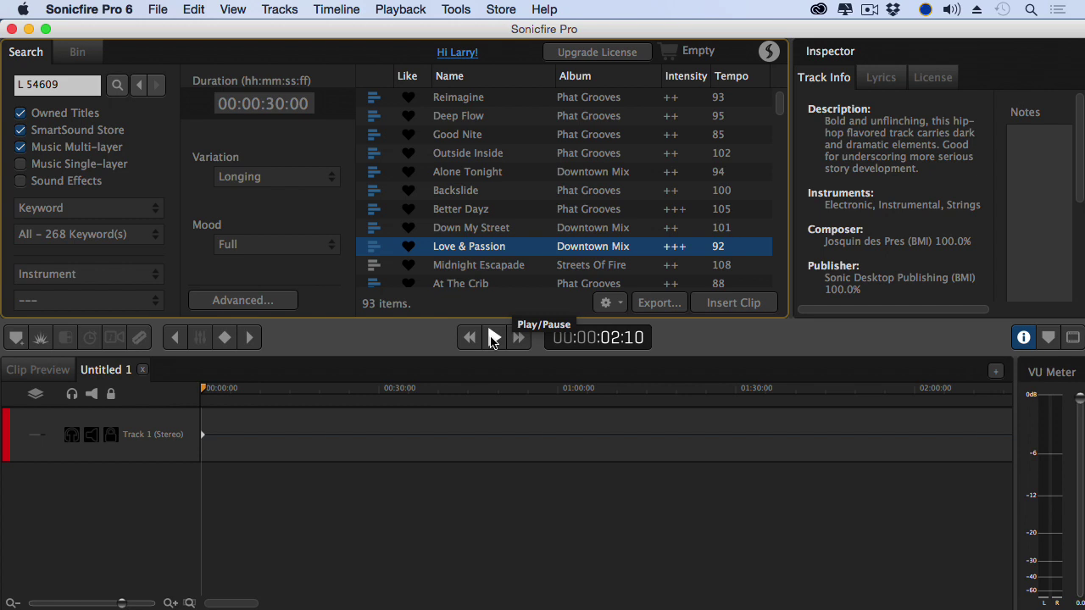
- Switch the filter category to Tempo and choose 60 – 79, leaving 299 tracks
left_click(271, 302)
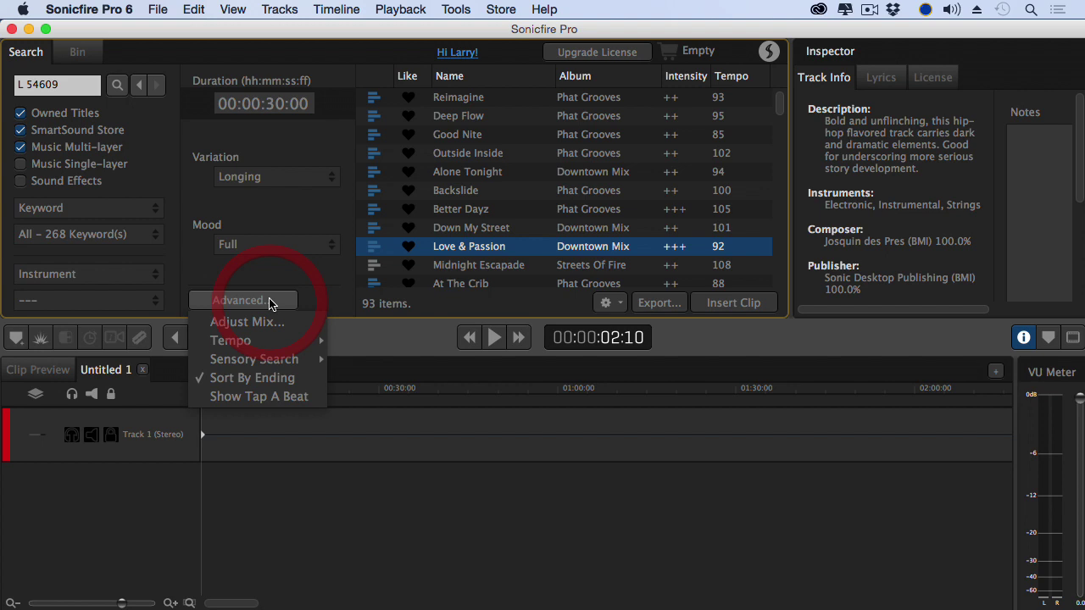
mouse_move(262, 341)
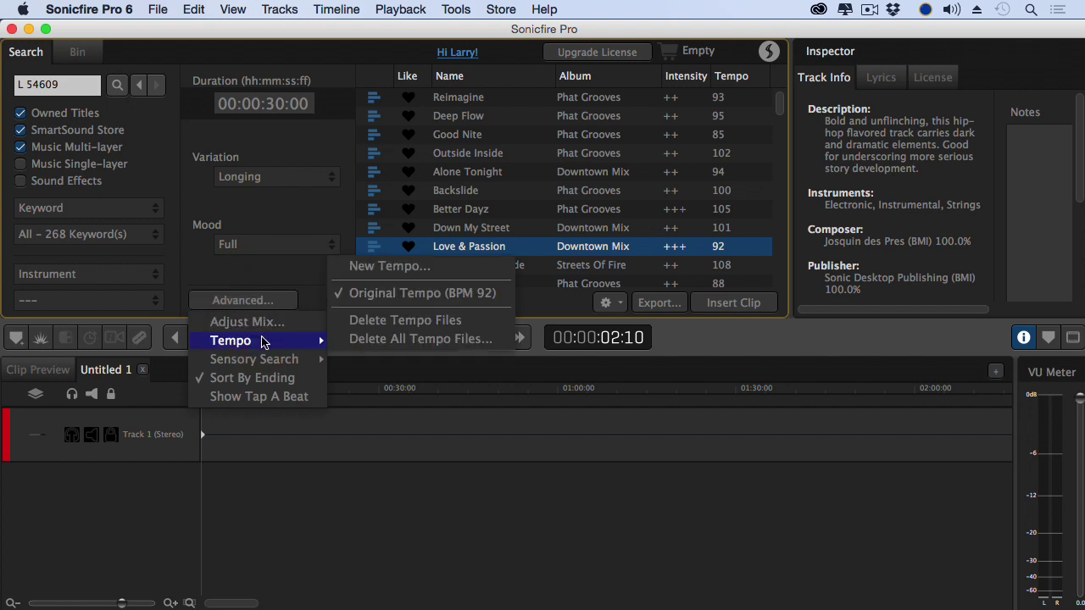
left_click(293, 273)
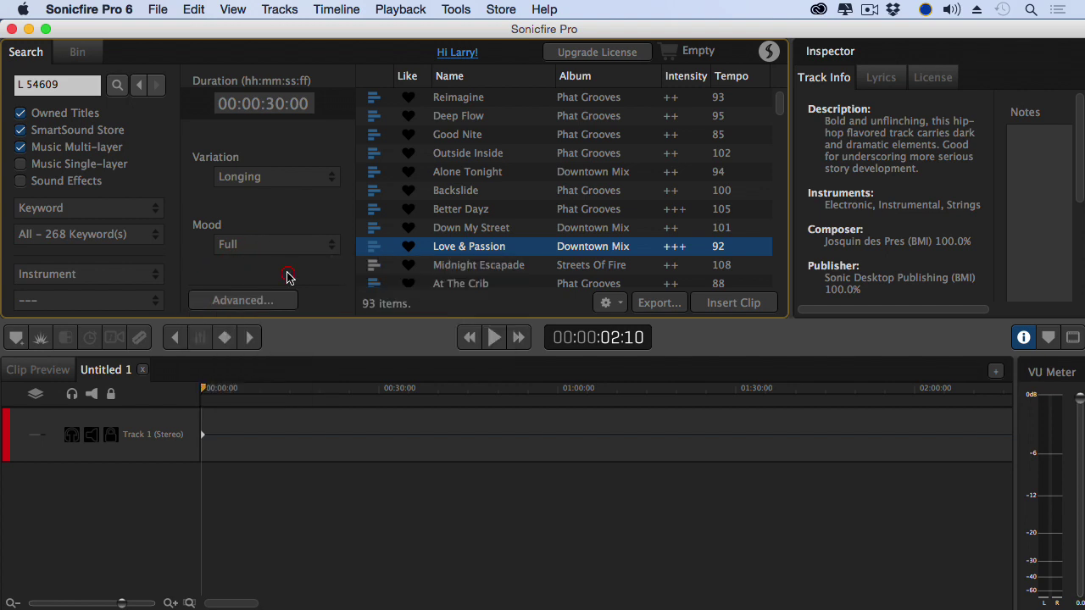
left_click(71, 212)
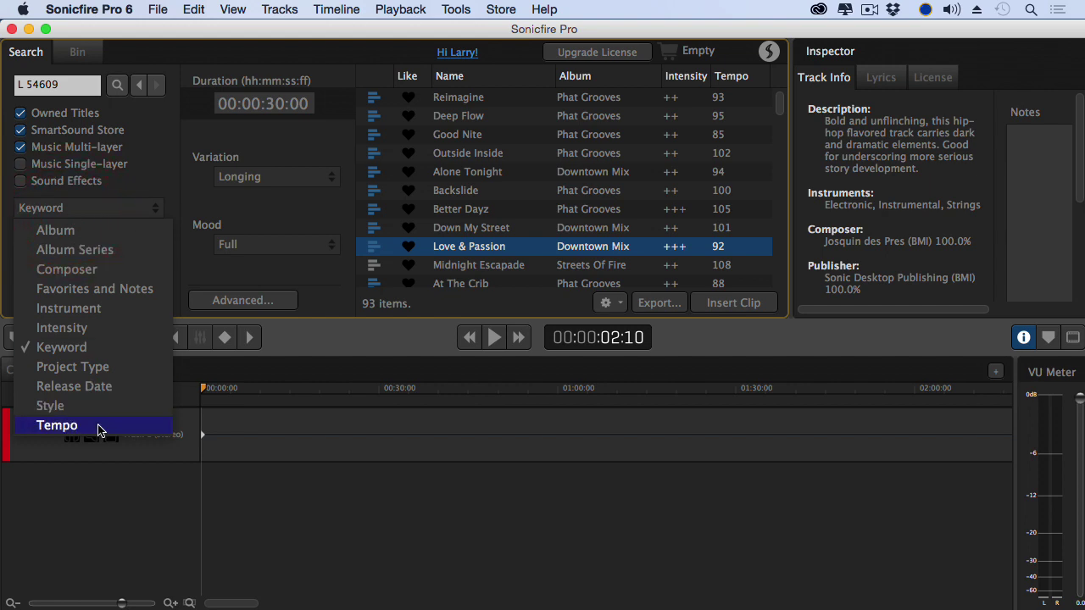
left_click(94, 427)
left_click(78, 241)
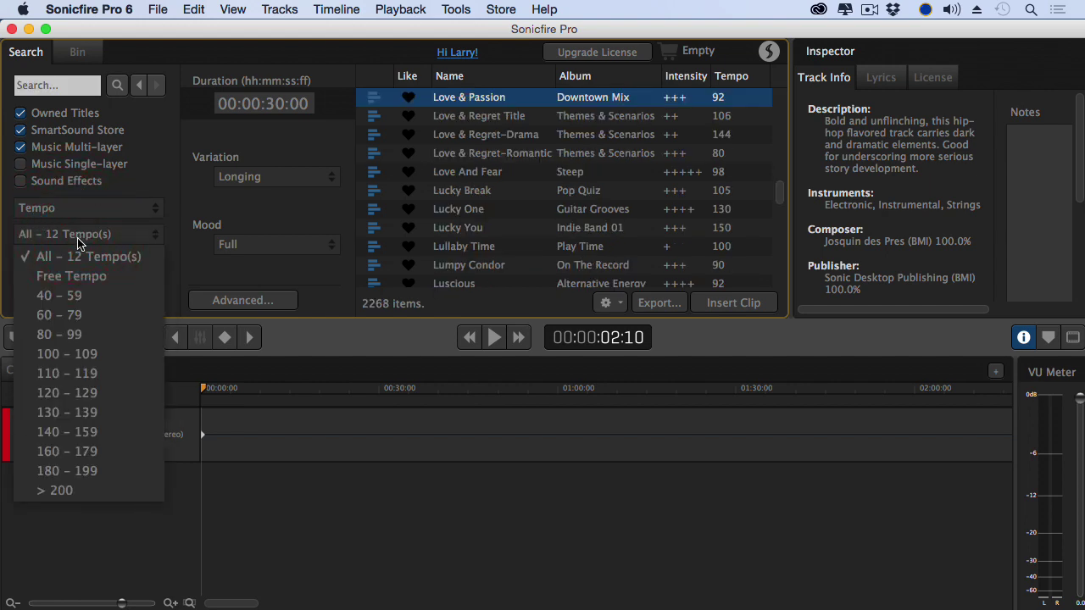
left_click(87, 315)
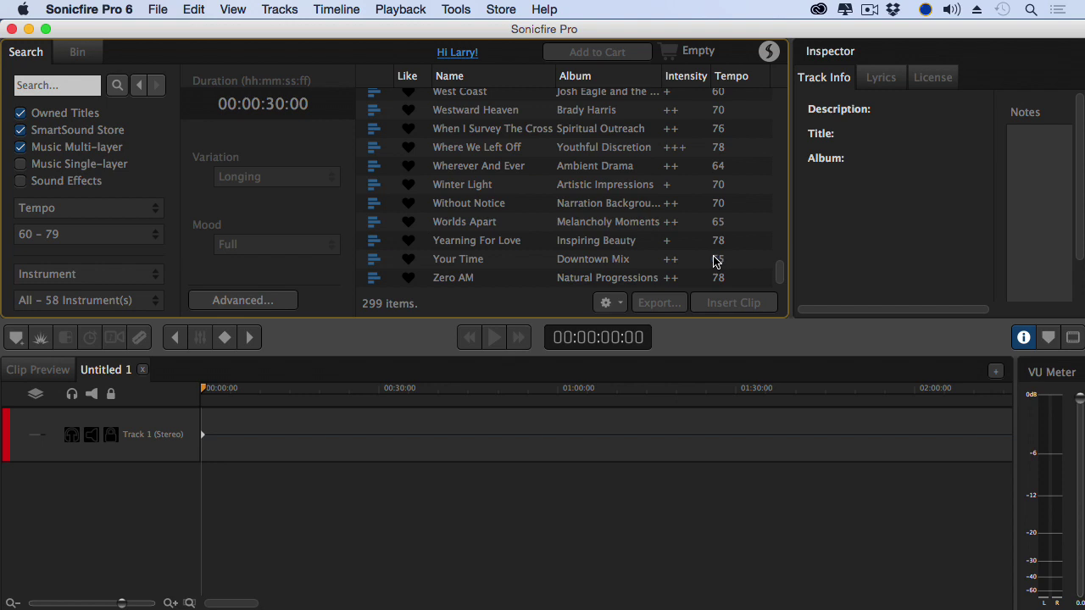
- Turn on Tap A Beat and tap a tempo of 110, narrowing results to 271 tracks
left_click(267, 300)
left_click(267, 299)
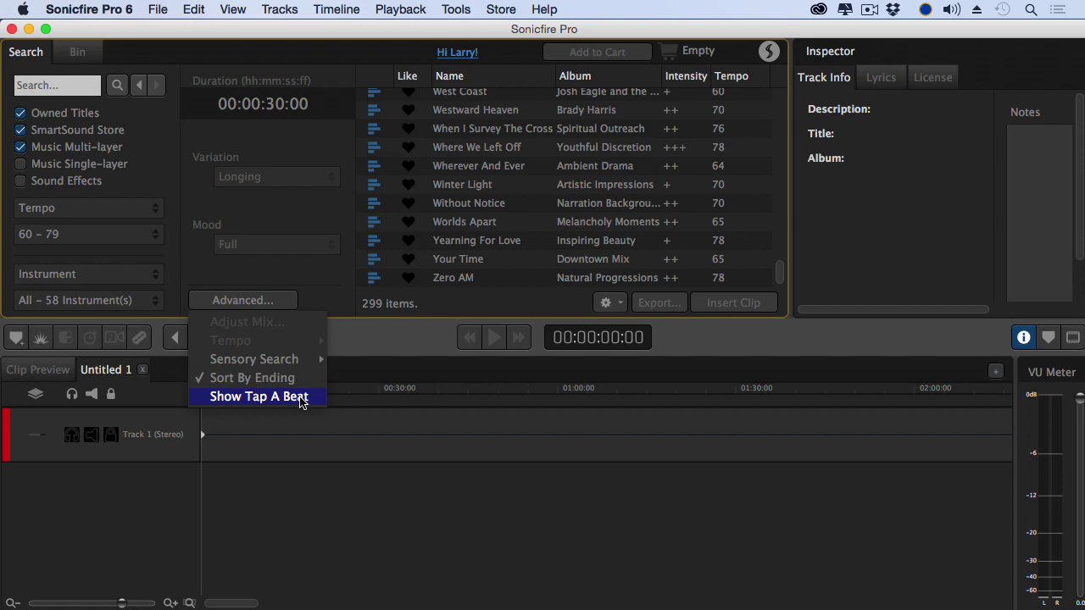
left_click(301, 397)
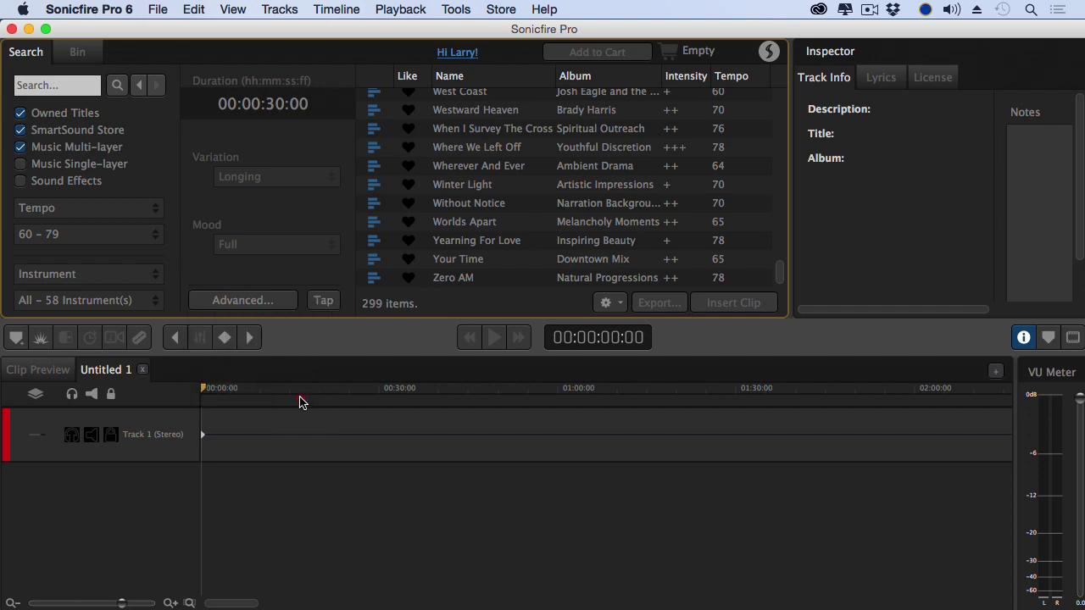
left_click(329, 306)
left_click(329, 305)
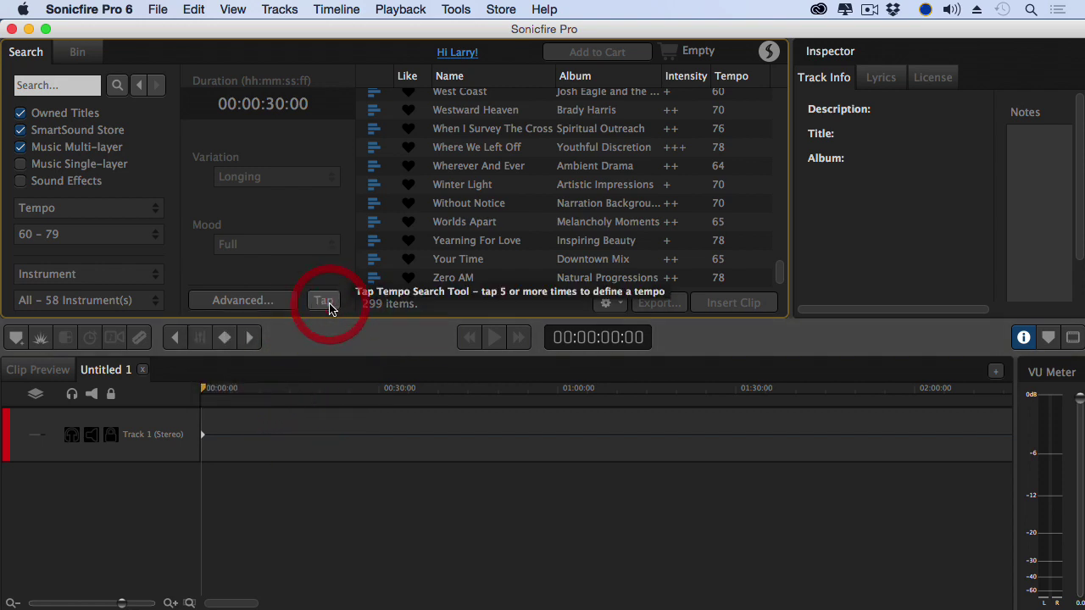
left_click(329, 306)
left_click(329, 305)
left_click(329, 305)
left_click(329, 305)
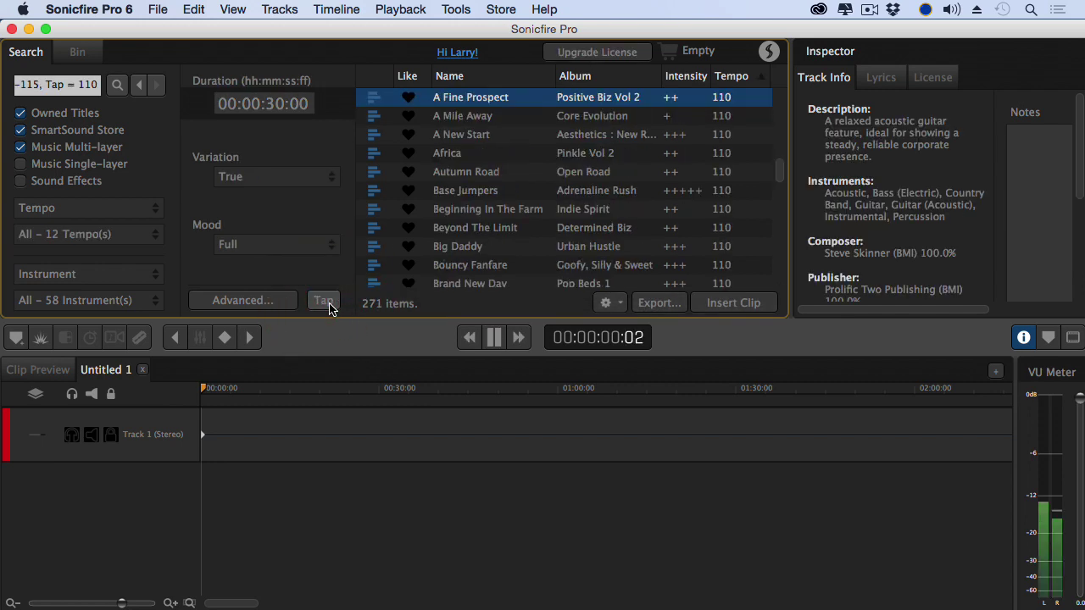
- Stop the current preview, audition Big Daddy, Bring It Home and Brand New Day, then pause
left_click(494, 337)
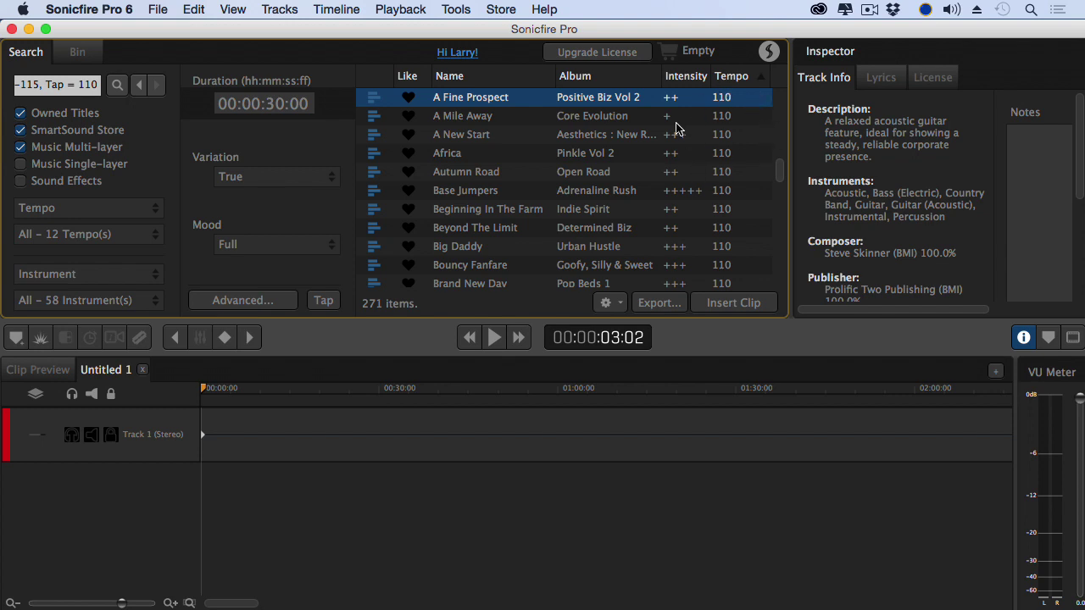
scroll(745, 174, "down", 2)
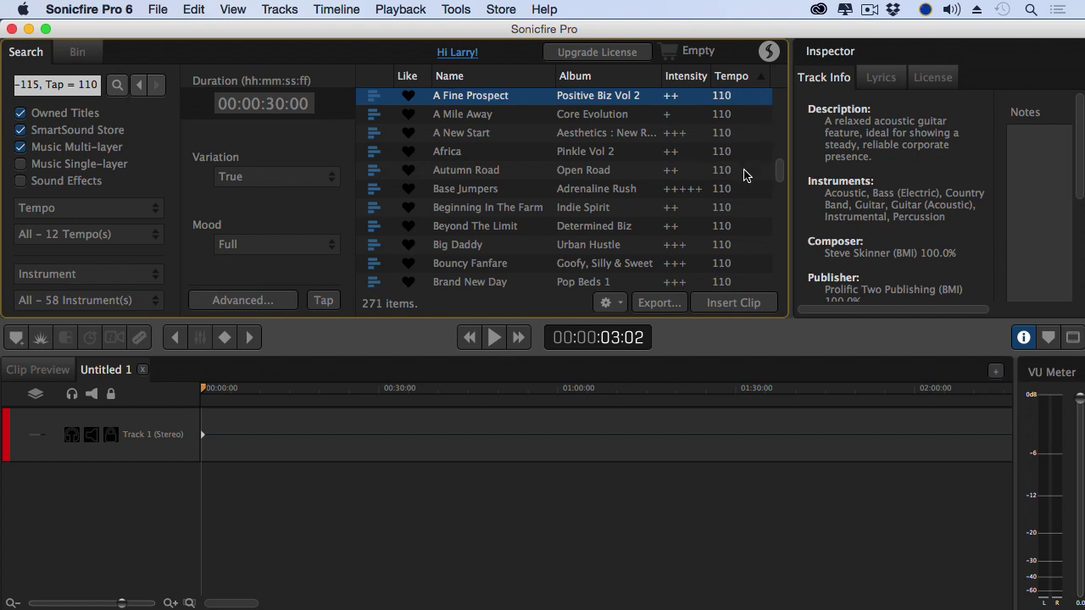
scroll(745, 174, "down", 2)
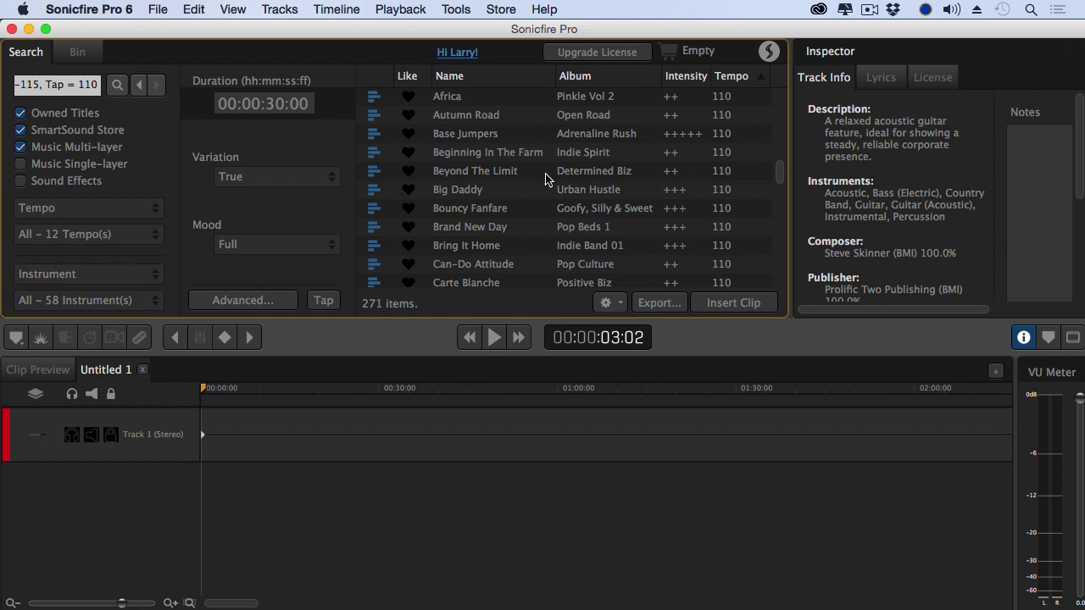
left_click(519, 192)
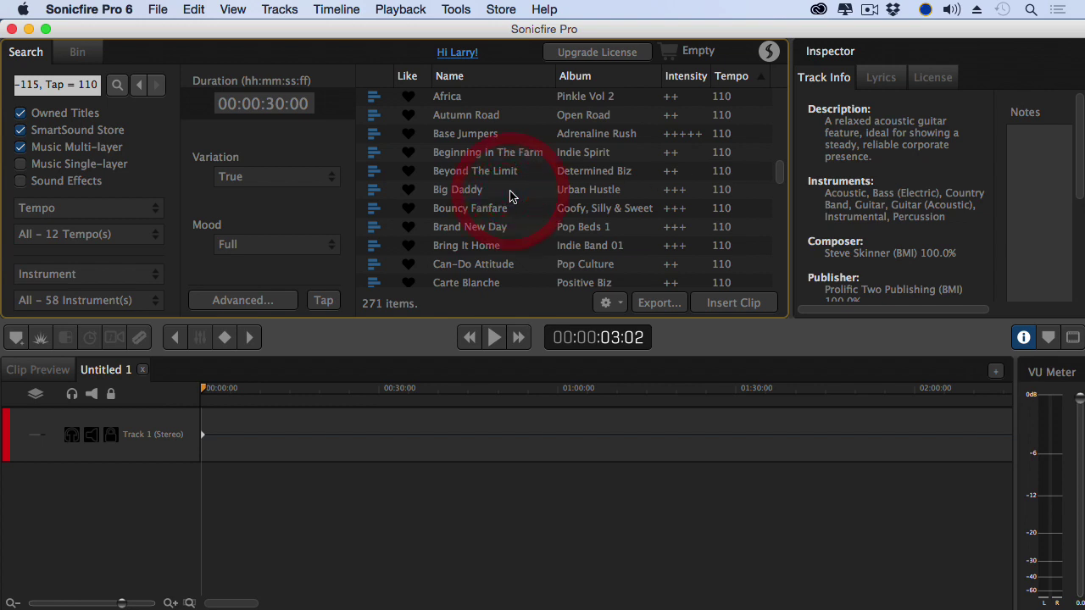
left_click(495, 339)
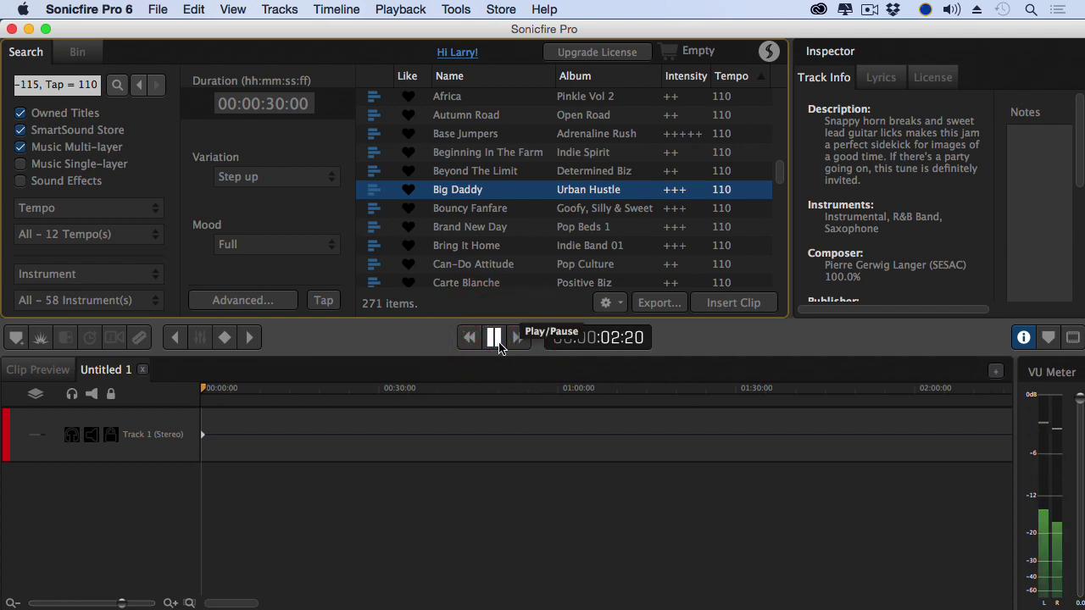
left_click(465, 247)
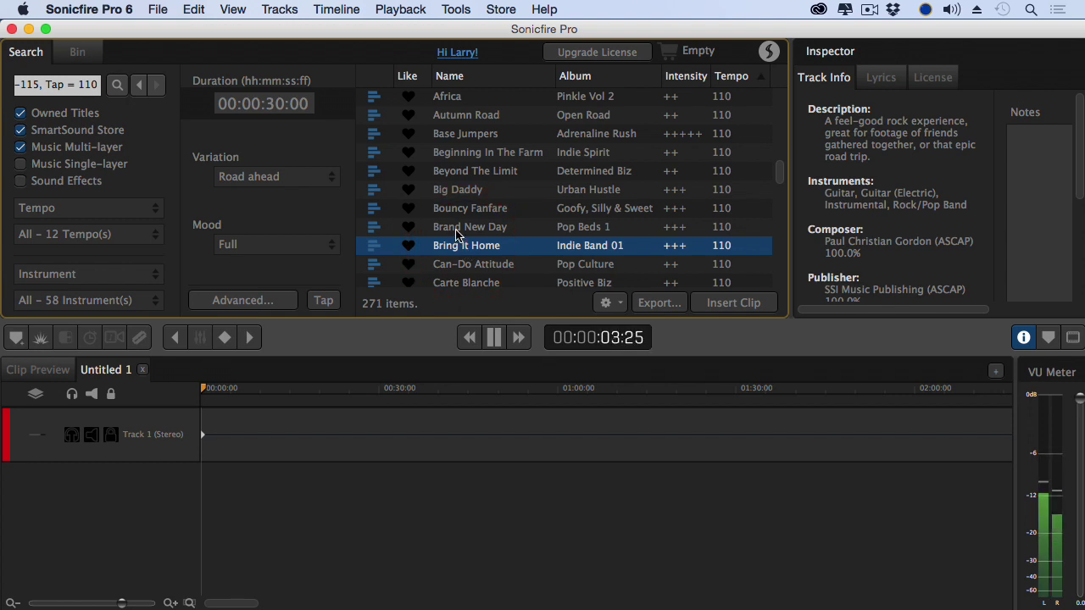
left_click(457, 229)
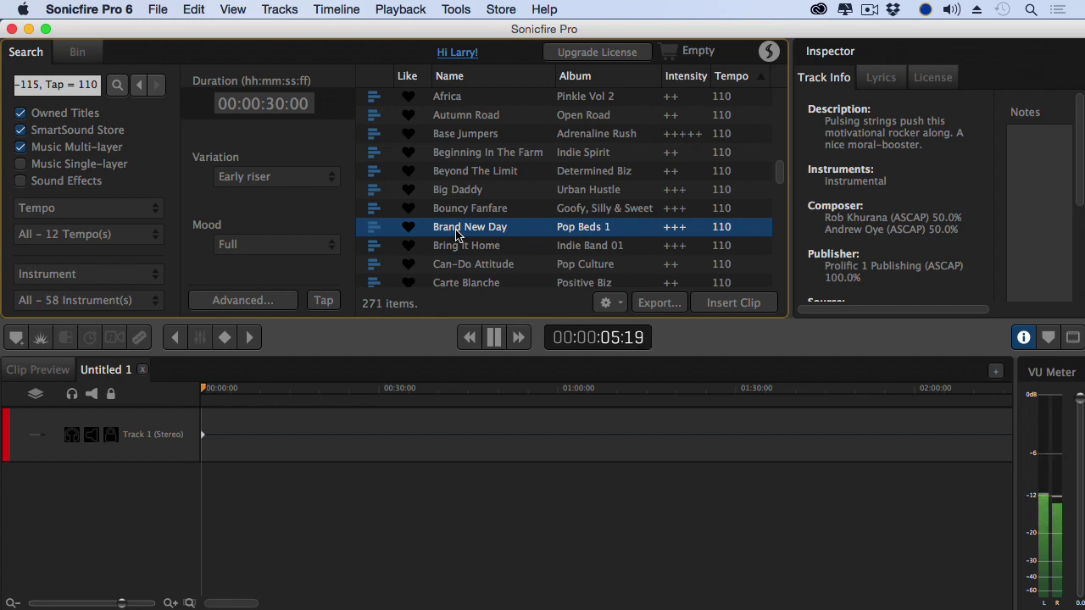
left_click(494, 338)
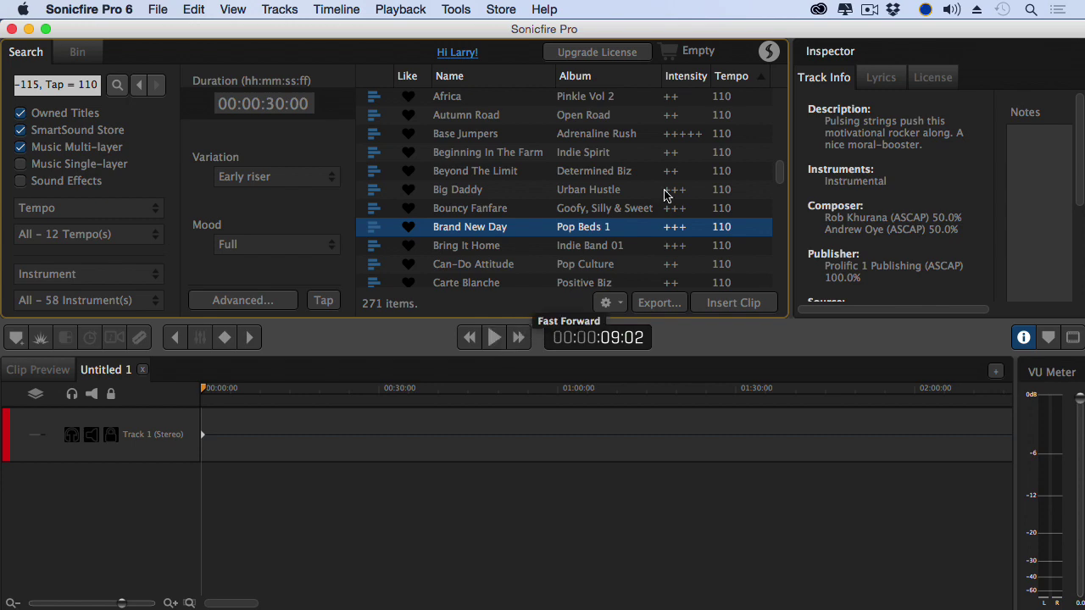
- Scroll to the 105-tempo titles and preview Elbow Grease, then pause it
left_click_drag(780, 178, 775, 110)
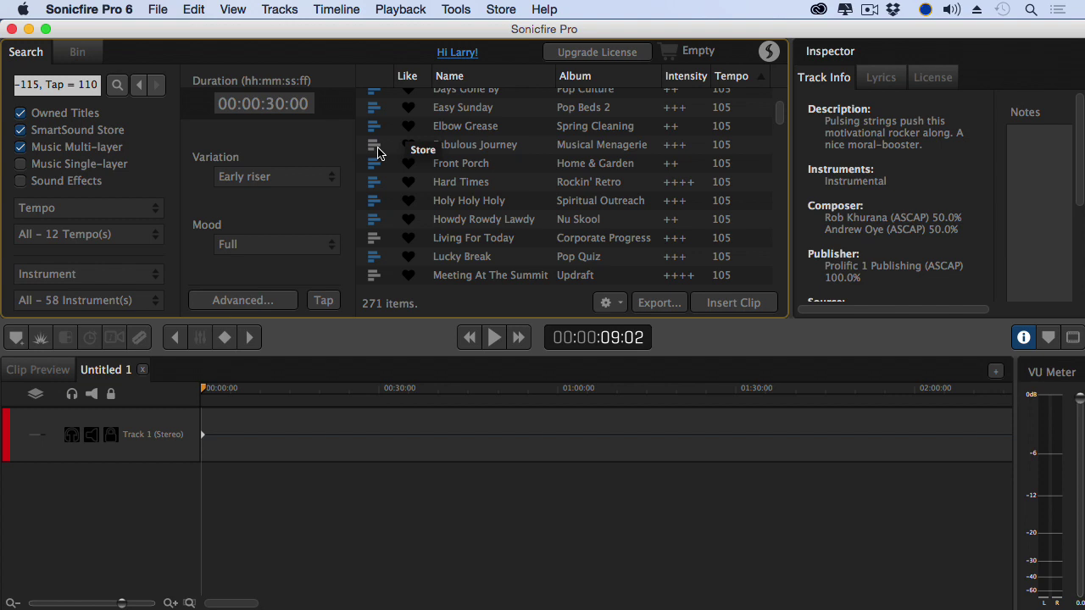
left_click(377, 128)
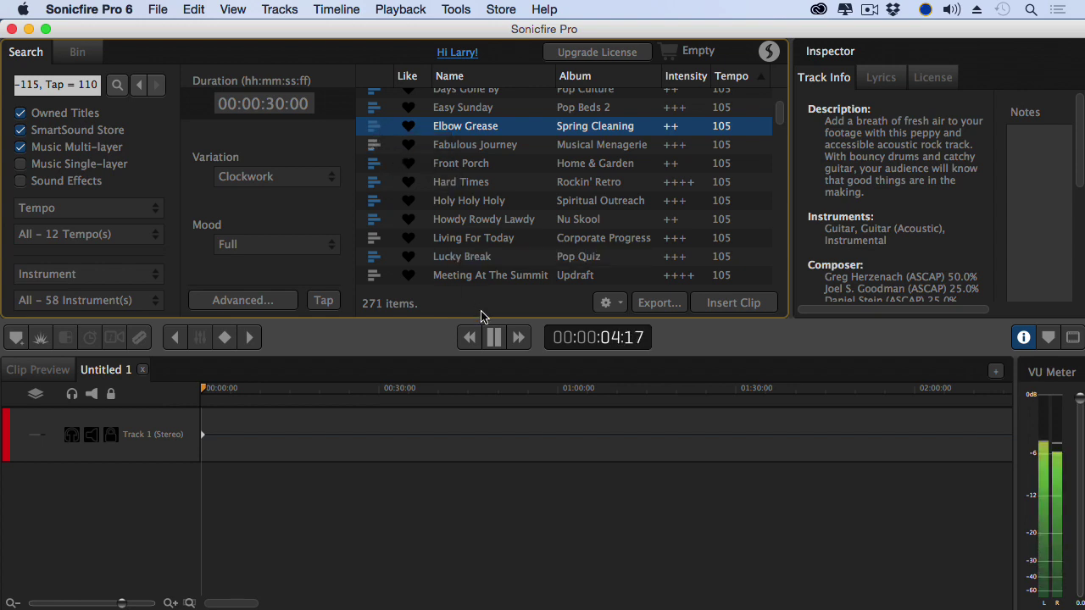
left_click(494, 337)
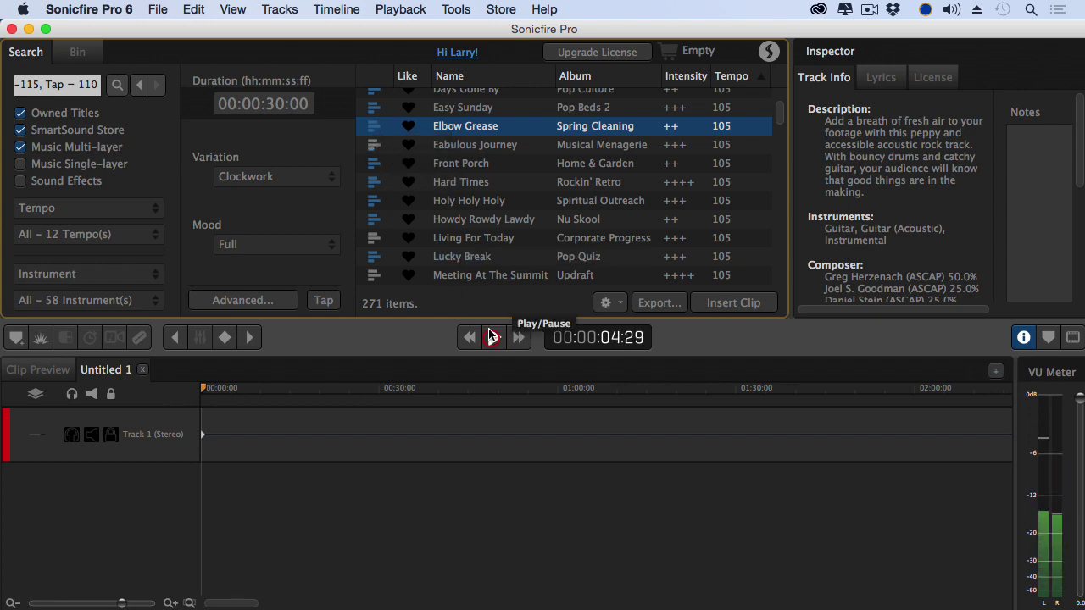
- Preview the store track Fabulous Journey, then pause it
left_click(371, 148)
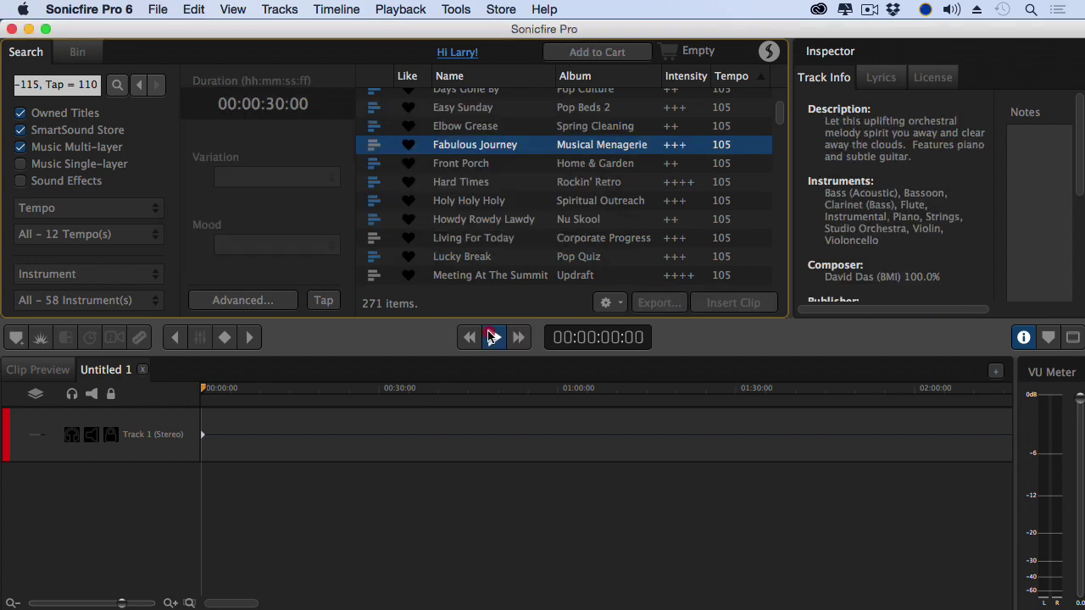
left_click(493, 337)
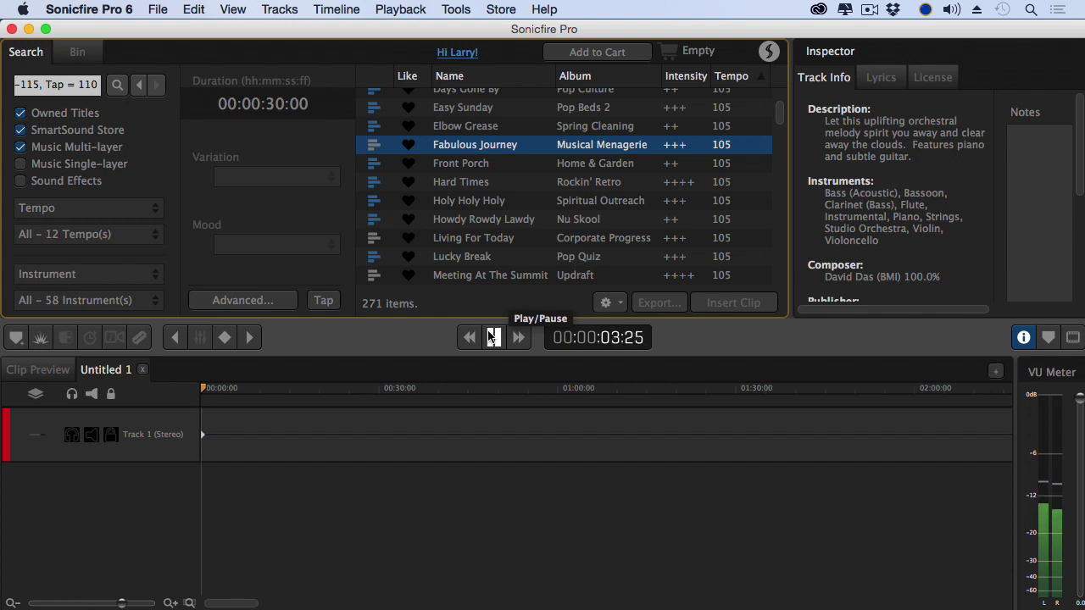
left_click(493, 336)
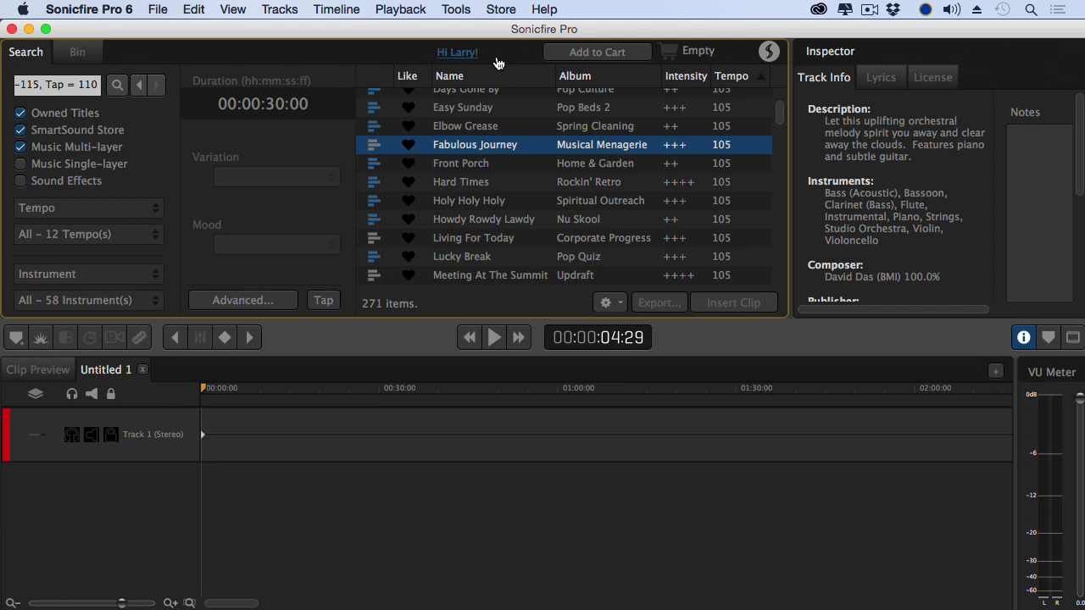
- Add Fabulous Journey to the cart and nudge the SmartSound Shopping window down
left_click(585, 54)
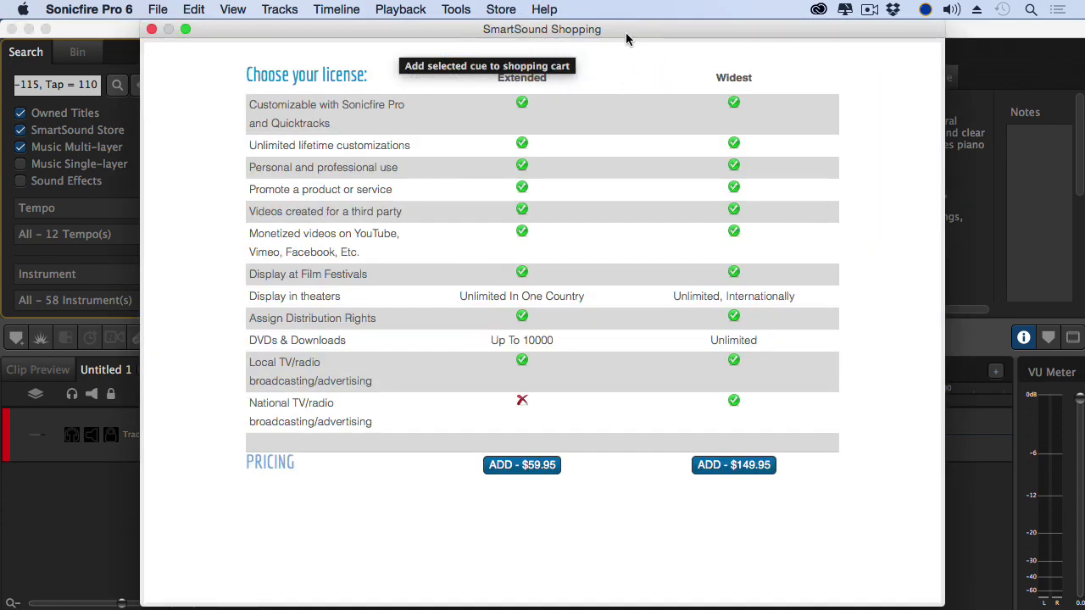
left_click_drag(625, 34, 628, 53)
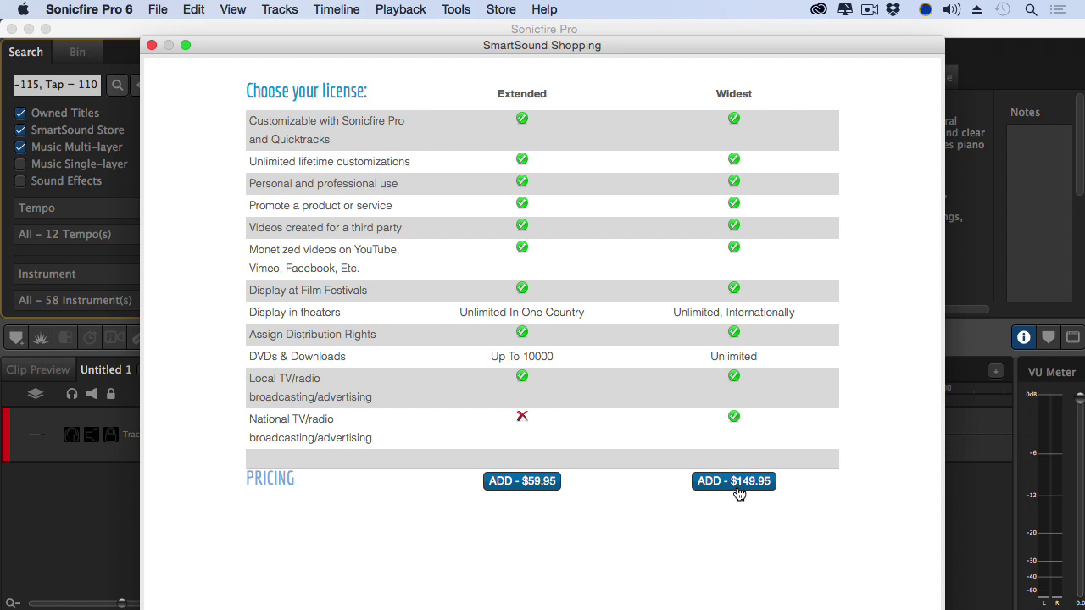
- Pick the $59.95 Extended license, then select the 25 ALBUMS $699 pack among the savings offers
left_click(508, 481)
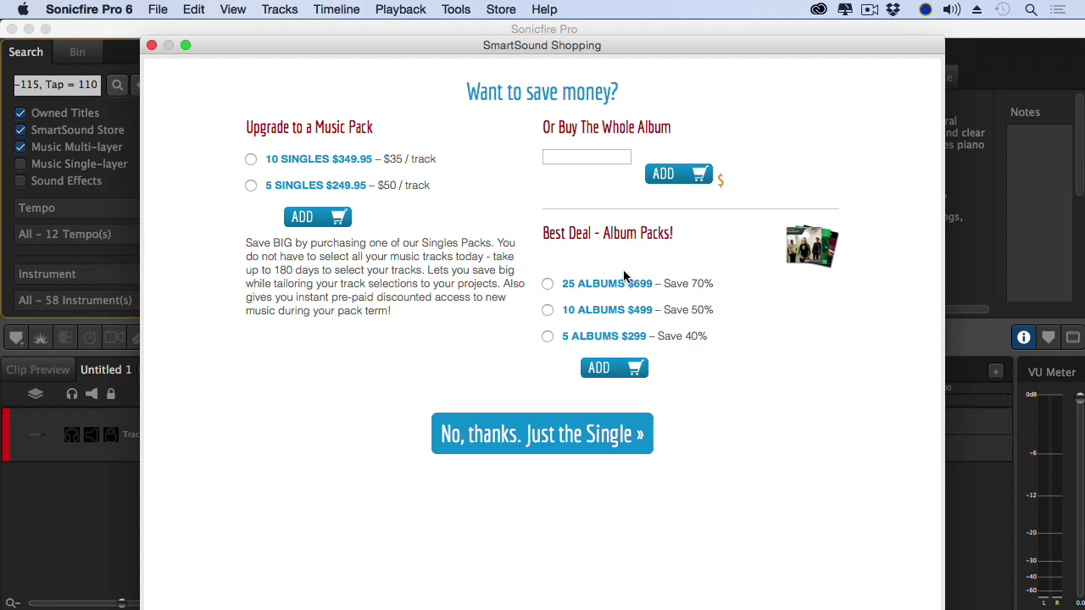
left_click(545, 284)
left_click(602, 367)
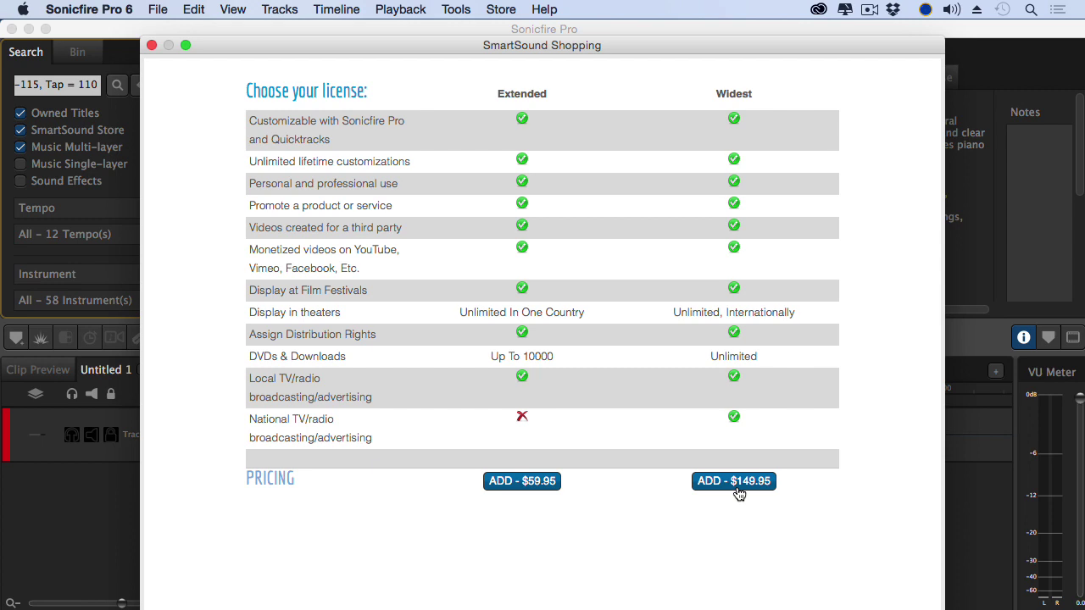
- Close the SmartSound Shopping window, leaving 1 item in the cart
left_click(736, 482)
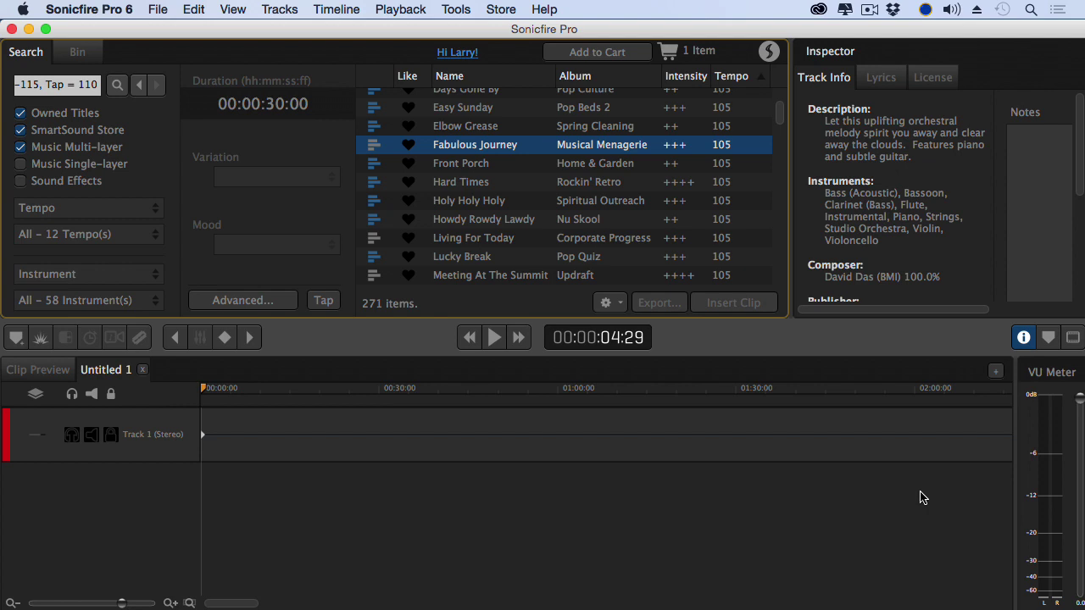